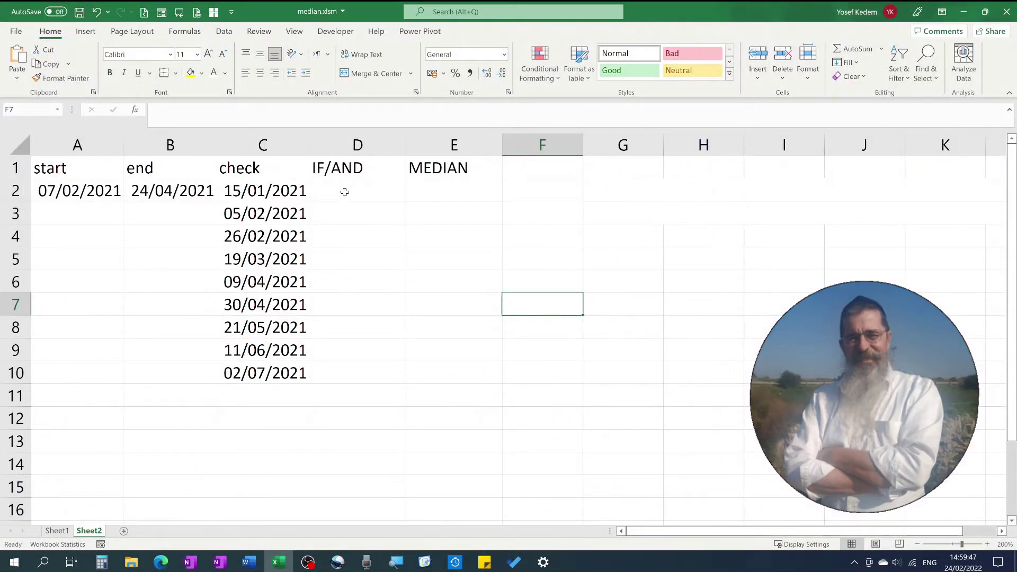
Enter =IF(AND(C2>=$A$2,C2<=$B$2),"between","not between") in D2, which returns not between.
left_click(344, 191)
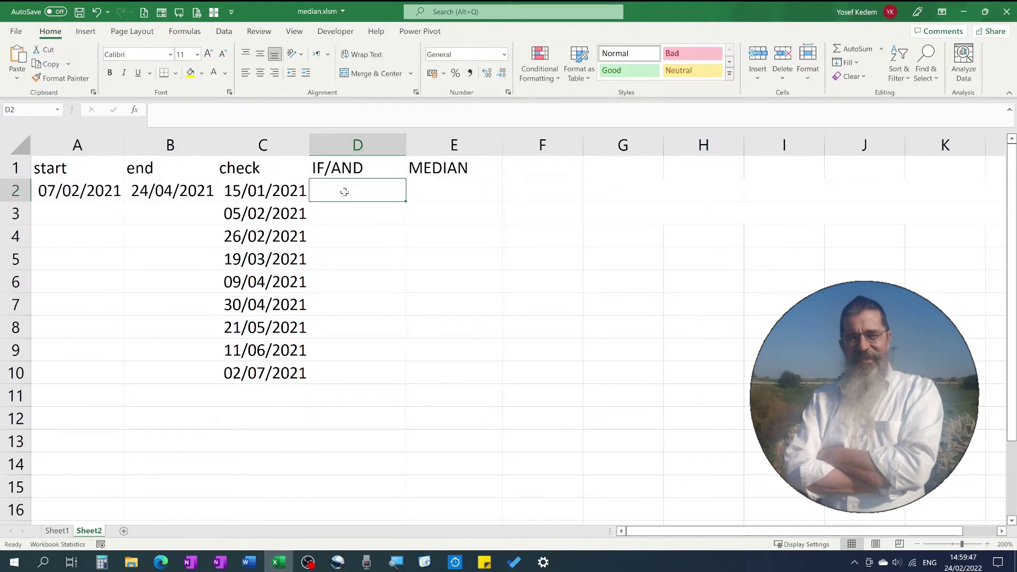
type("=if(")
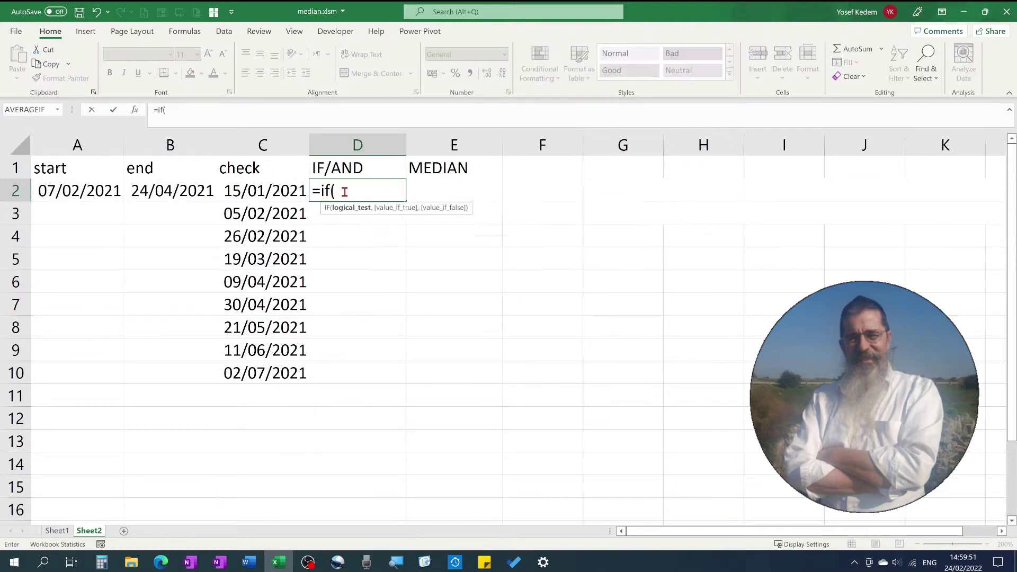
type("and(c2")
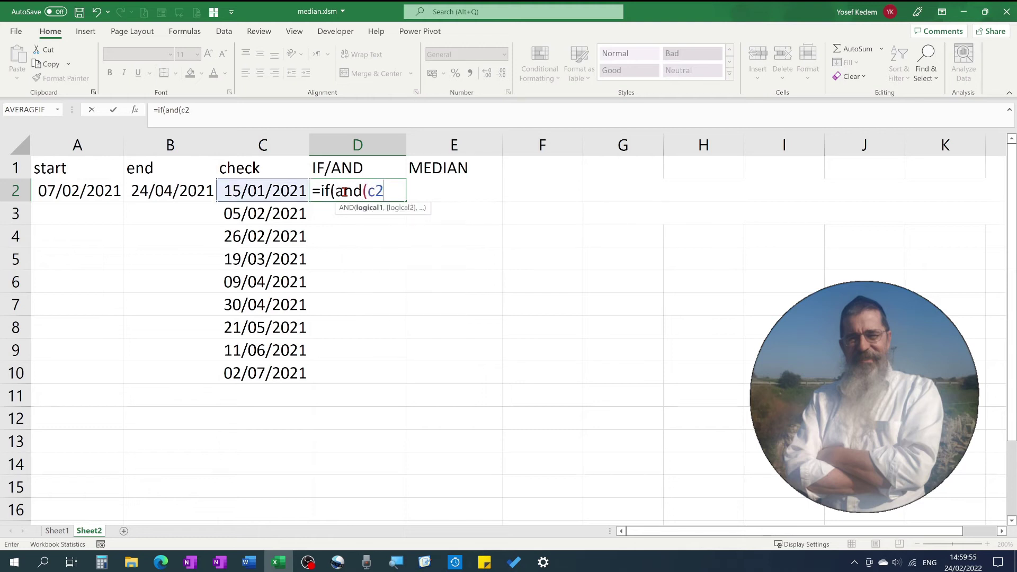
type(">=a2")
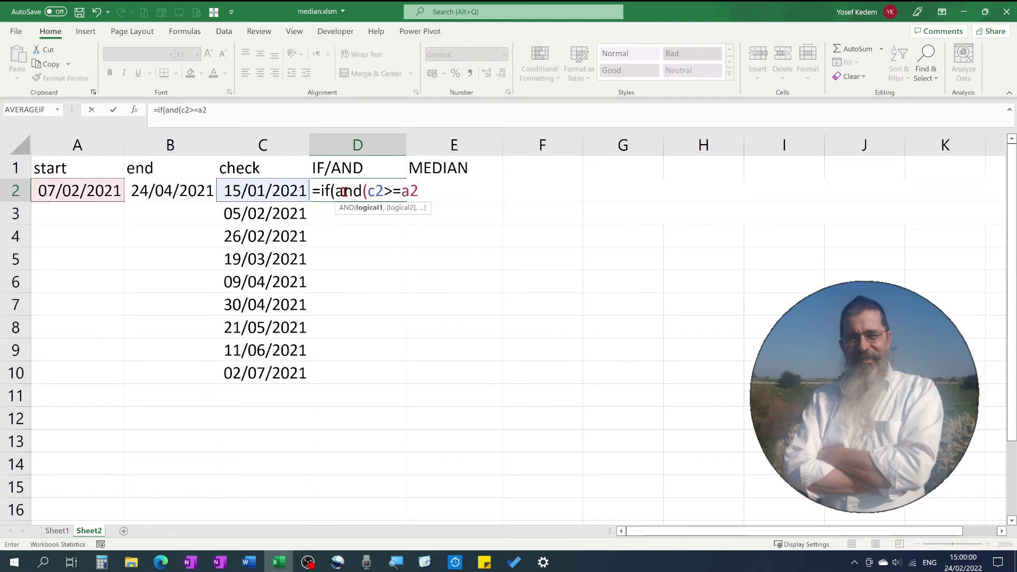
key("F4")
type(",c2<=")
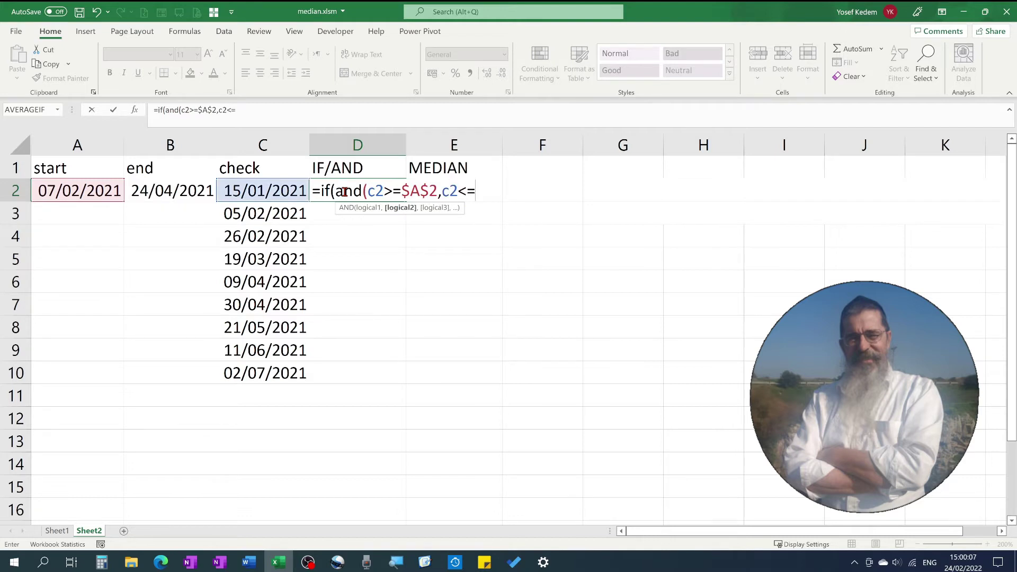
type("b2")
key("F4")
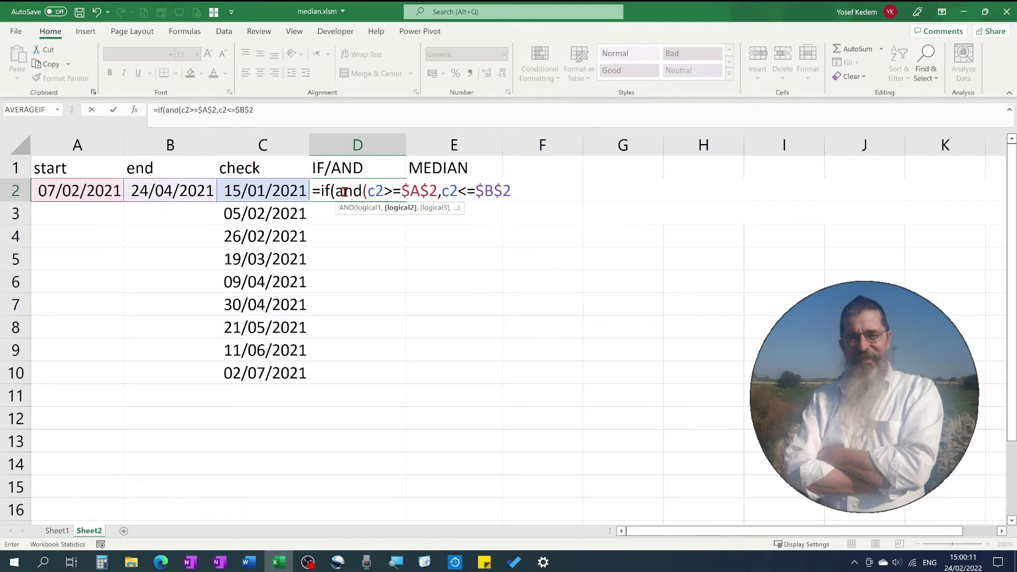
type("),\"be")
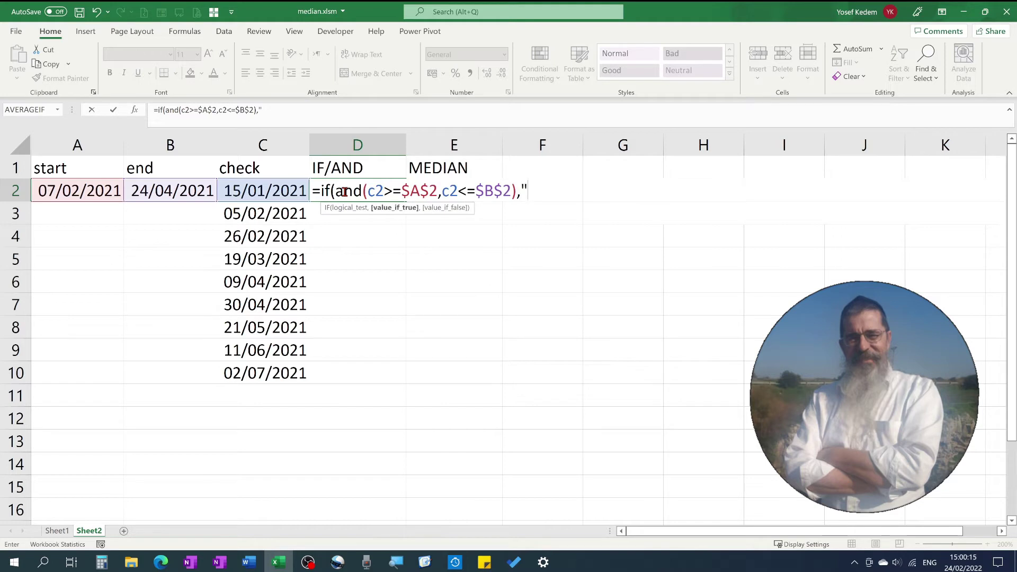
type("tween\"")
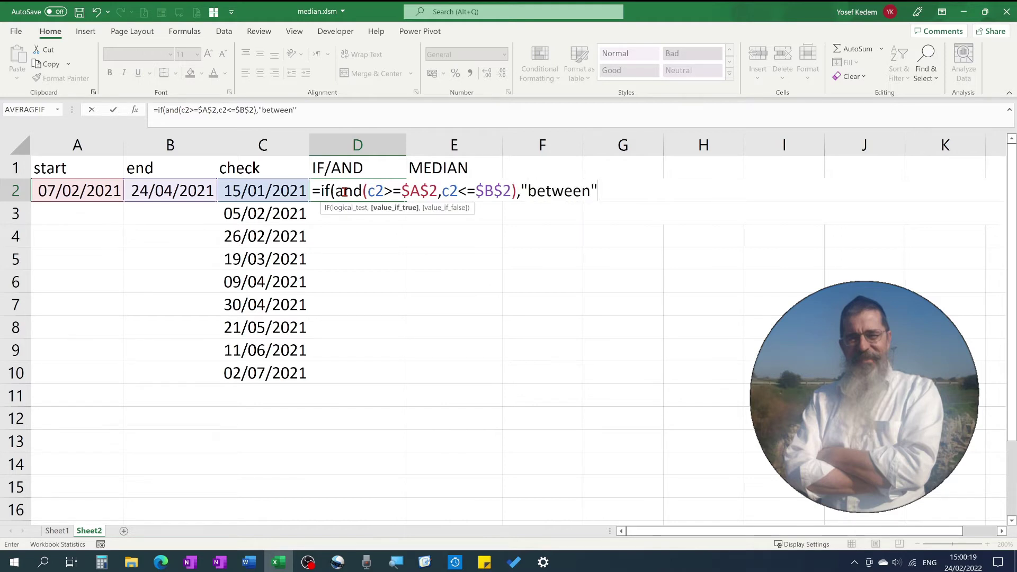
type(",\"not")
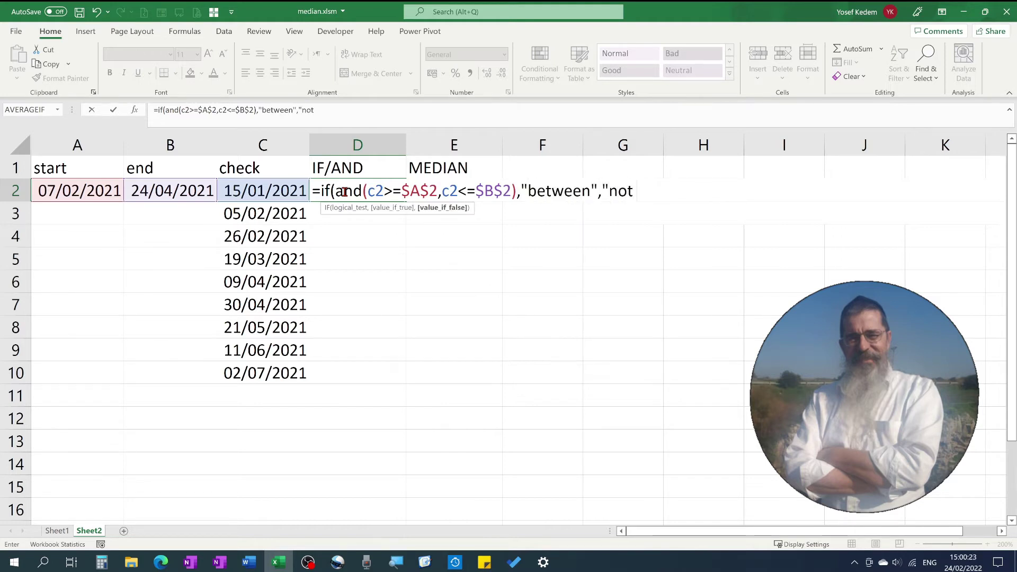
type(" between\"")
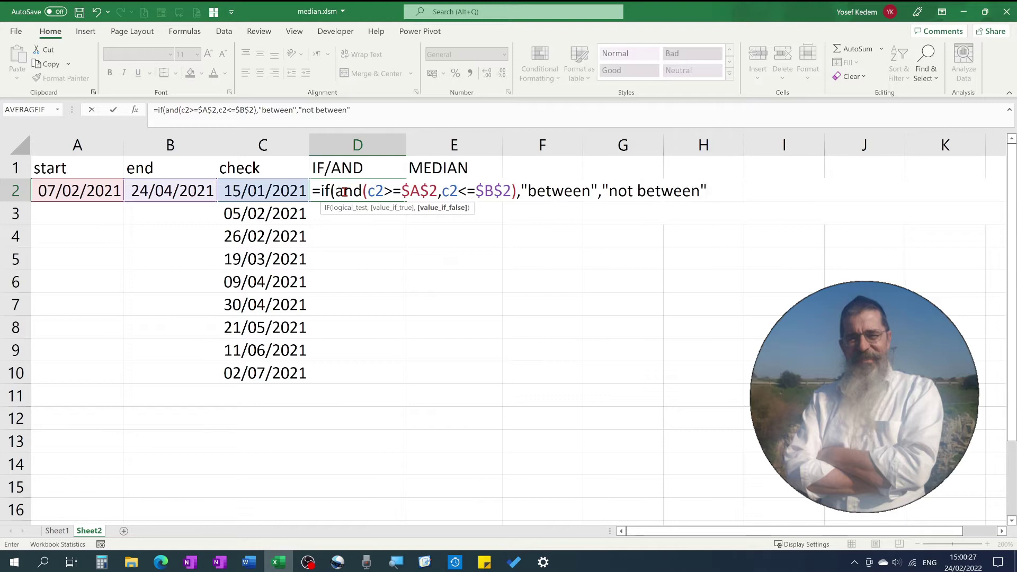
type(")")
key("Return")
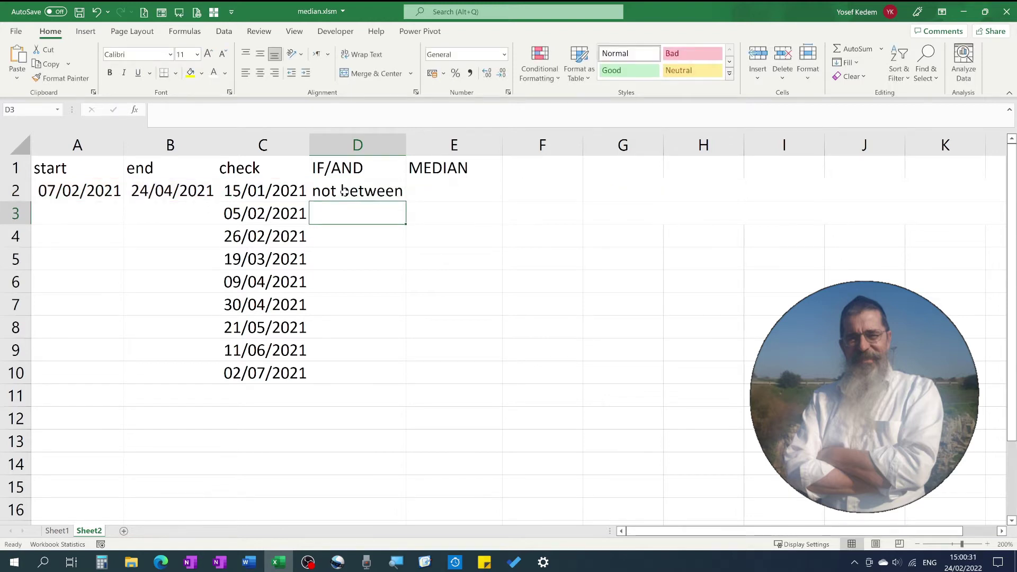
Copy the D2 IF/AND formula down through D10 so every check date is tested.
left_click(344, 192)
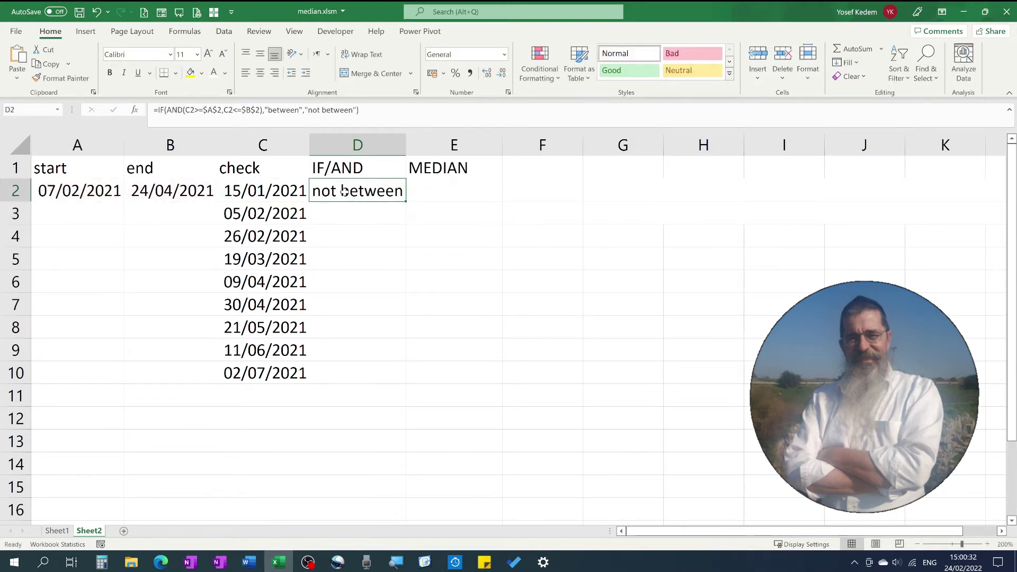
double_click(404, 199)
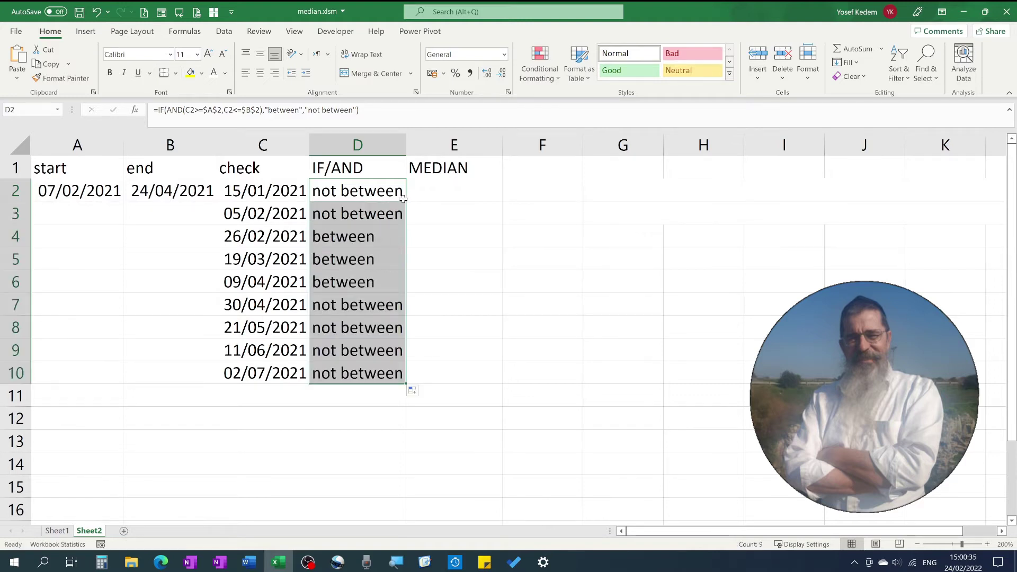
left_click(449, 192)
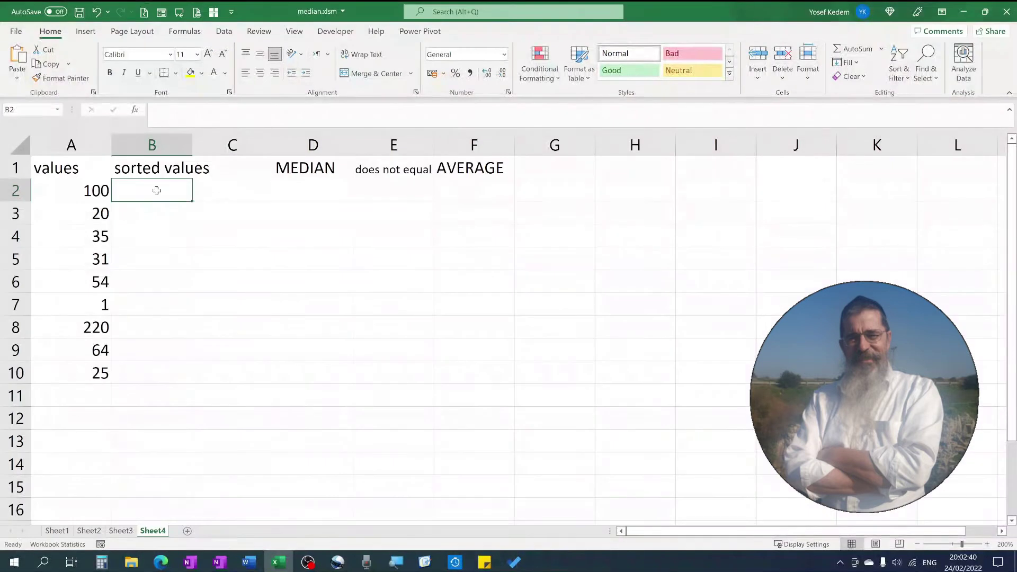
Sort A2:A10 into column B with =SORT and put their median, 35, in D2.
type("=")
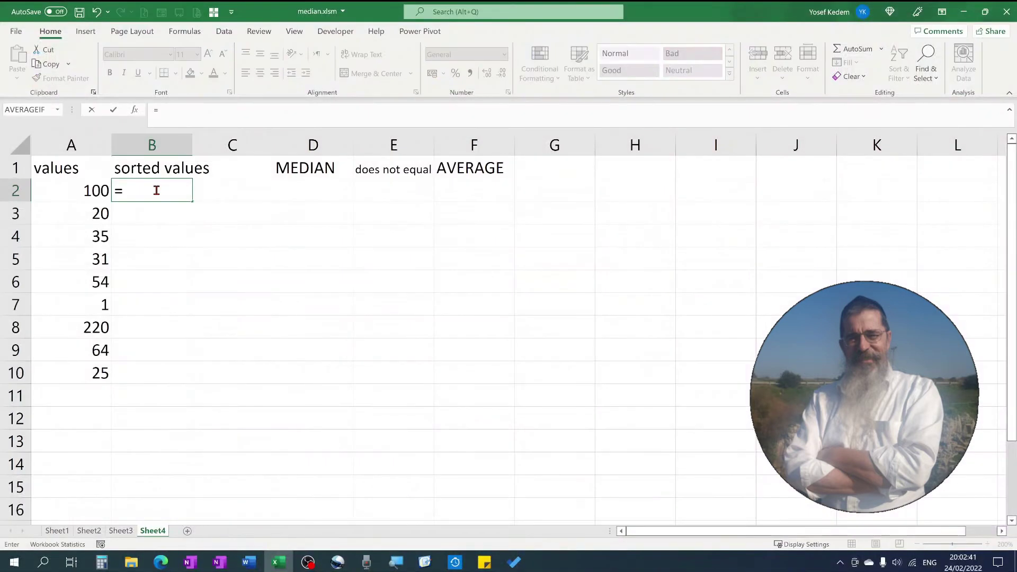
type("sort")
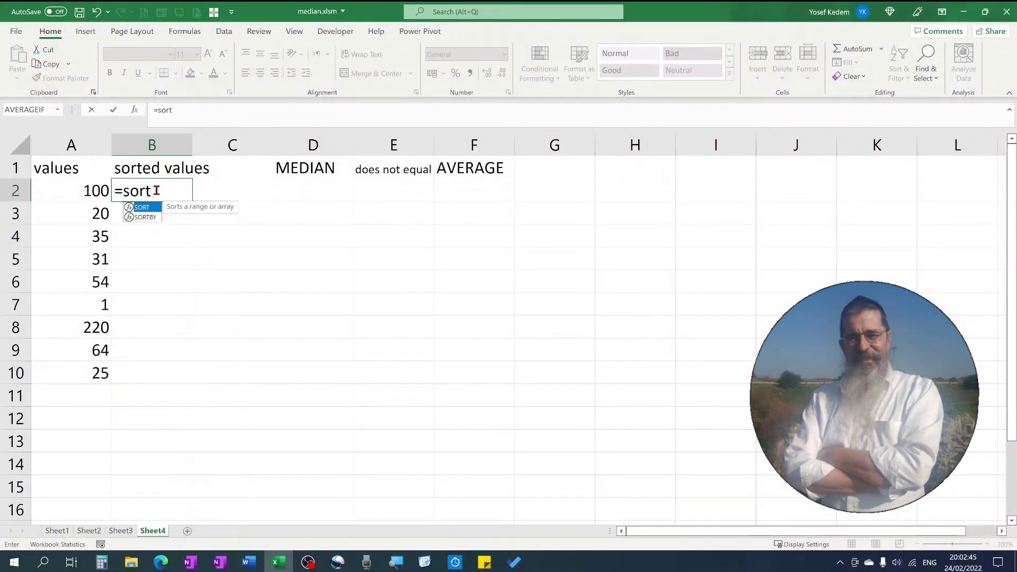
type("(")
left_click_drag(74, 191, 74, 371)
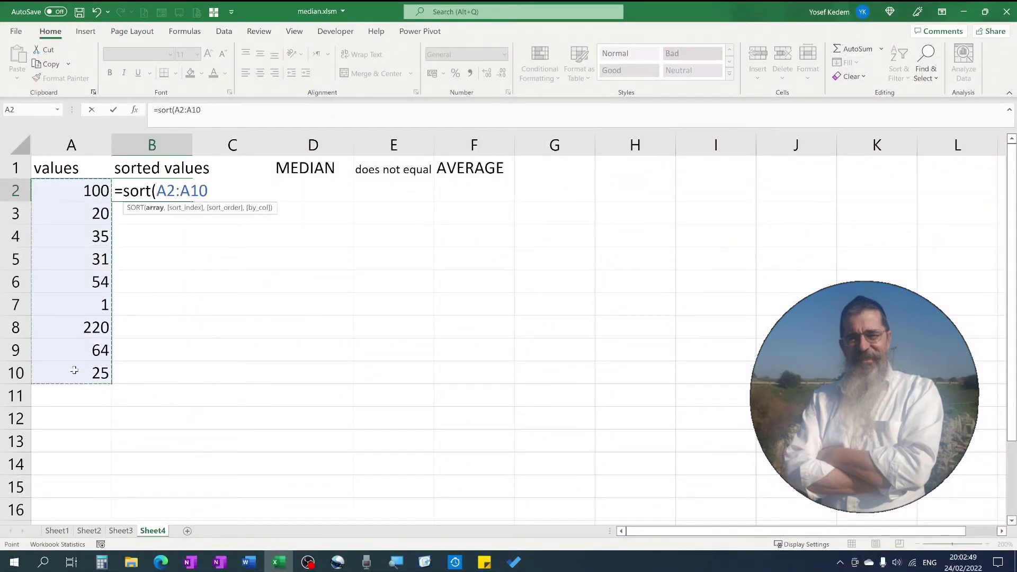
key("Return")
left_click(294, 192)
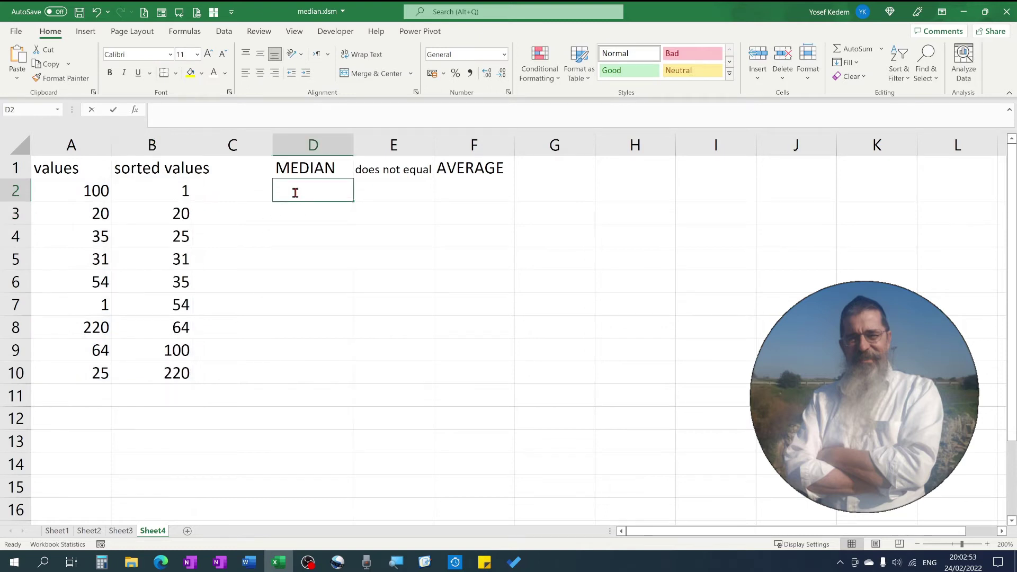
type("=median(")
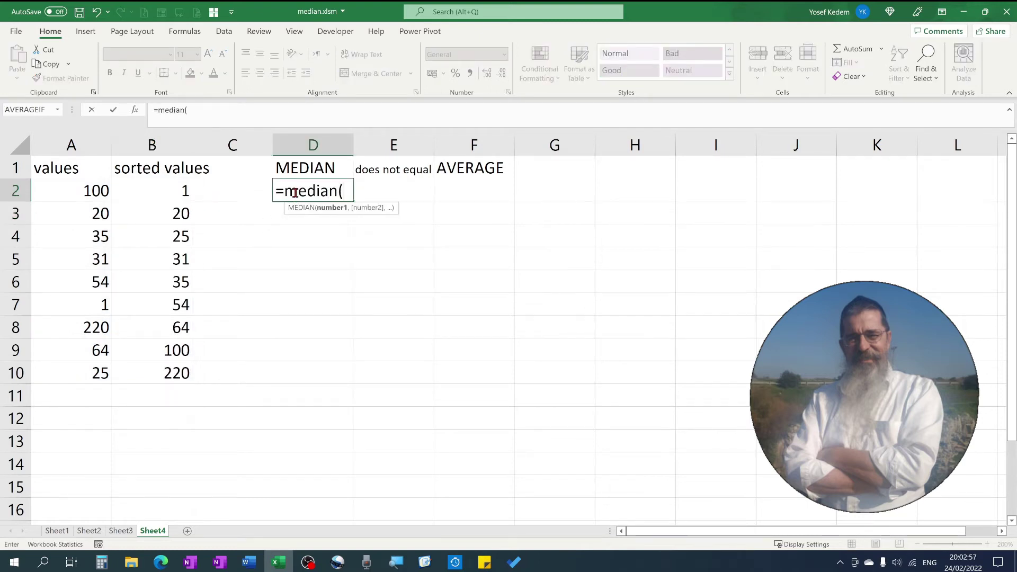
left_click_drag(159, 183, 150, 370)
key("Return")
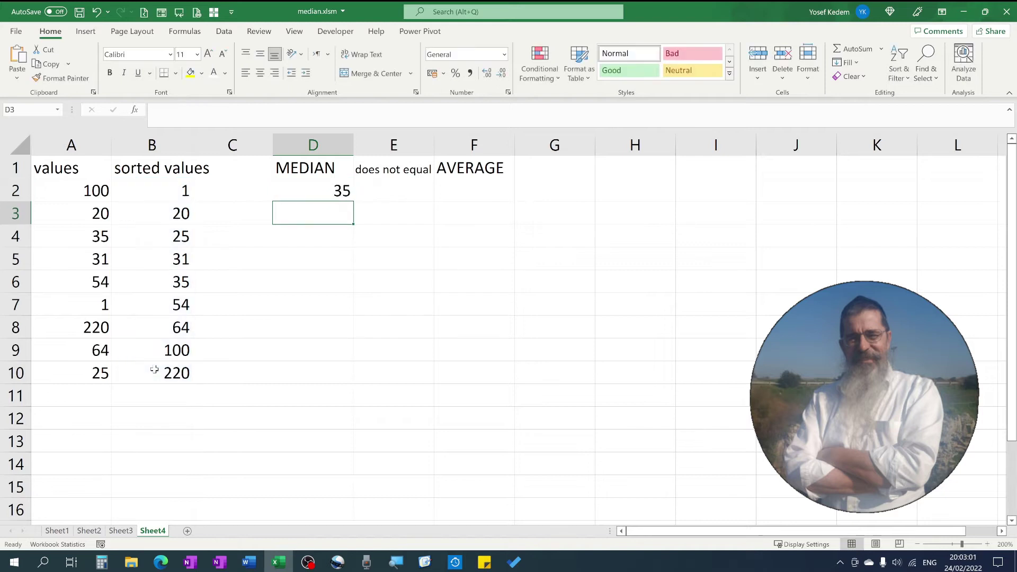
Put =AVERAGE(B2:B10) in F2, giving 61.11111.
left_click(466, 192)
type("=aver")
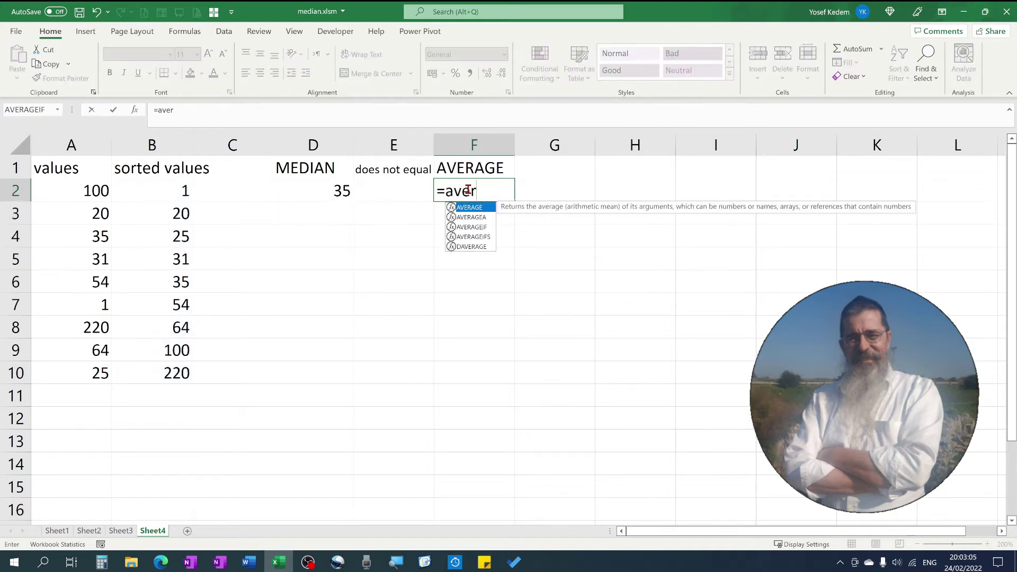
type("age(")
left_click(154, 187)
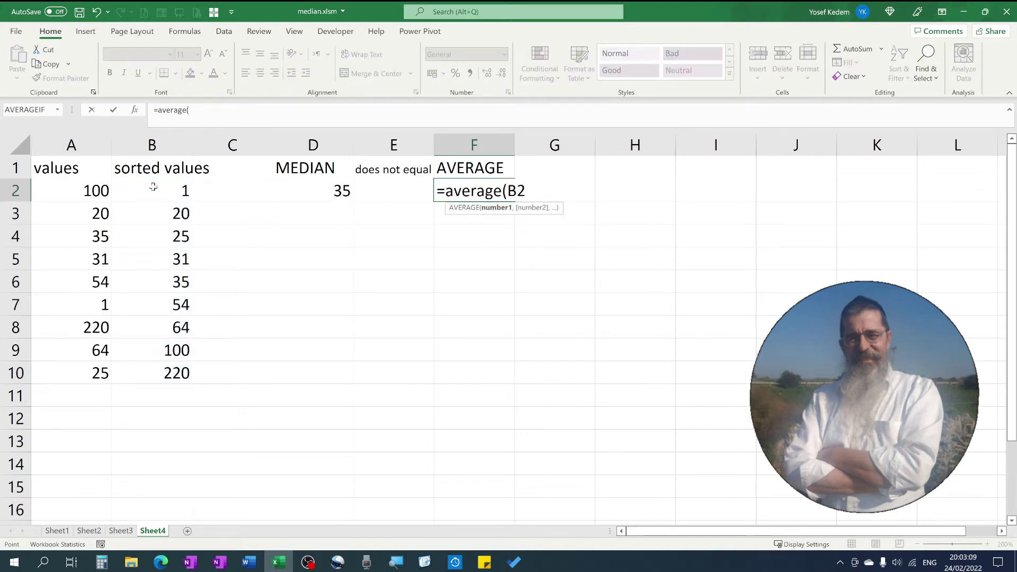
left_click_drag(154, 186, 144, 362)
key("Return")
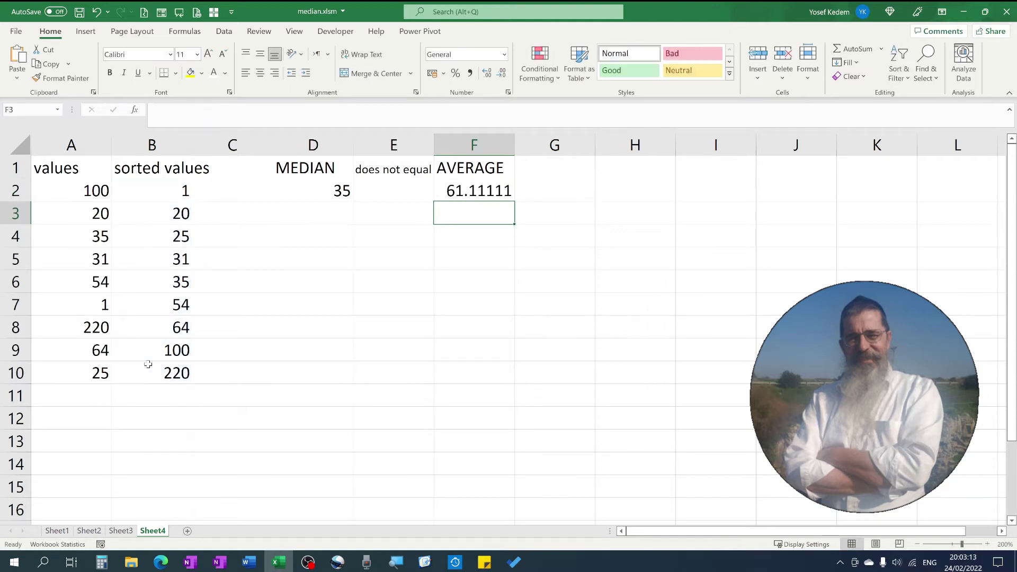
With the pen, circle 35 in B6, mark smaller and larger values, arrow to D2, and underline MEDIAN and AVERAGE.
mouse_move(174, 269)
left_mouse_down()
mouse_move(160, 295)
mouse_move(207, 281)
mouse_move(184, 270)
left_mouse_up()
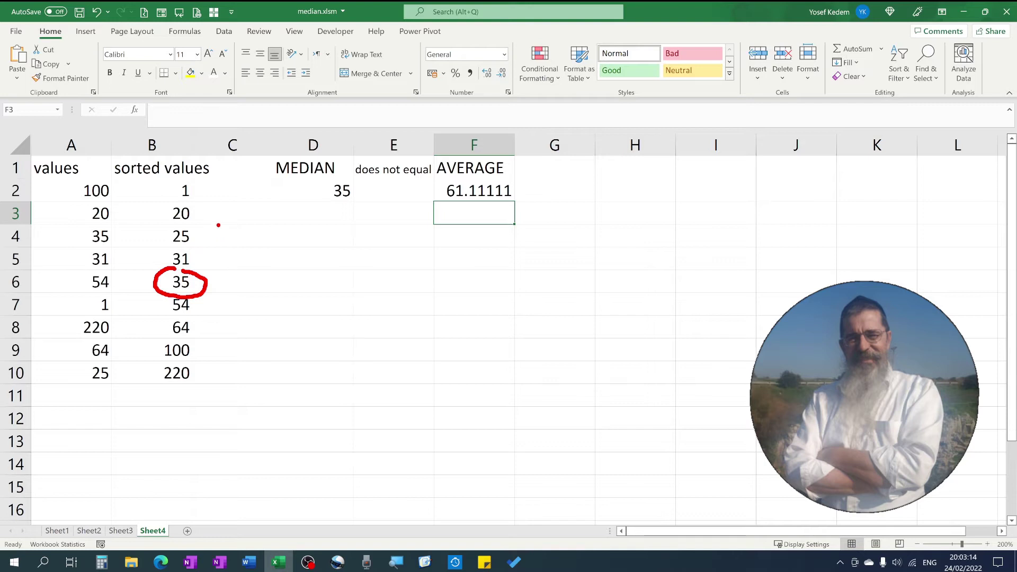
mouse_move(225, 224)
left_mouse_down()
mouse_move(205, 235)
mouse_move(227, 247)
left_mouse_up()
left_click_drag(219, 316, 214, 344)
mouse_move(214, 276)
left_mouse_down()
mouse_move(322, 203)
mouse_move(316, 224)
left_mouse_up()
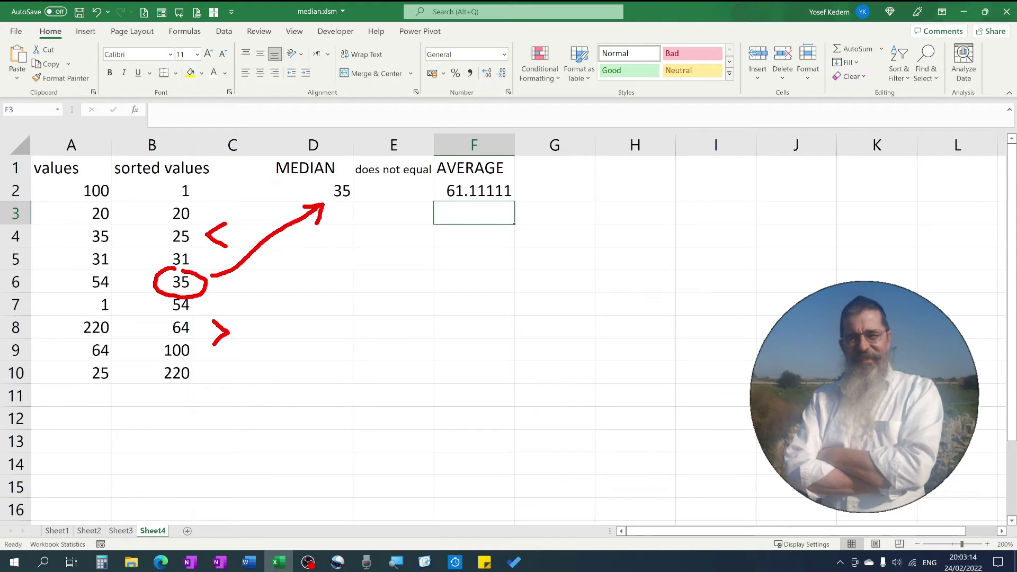
left_click_drag(281, 181, 425, 178)
left_click_drag(439, 181, 509, 178)
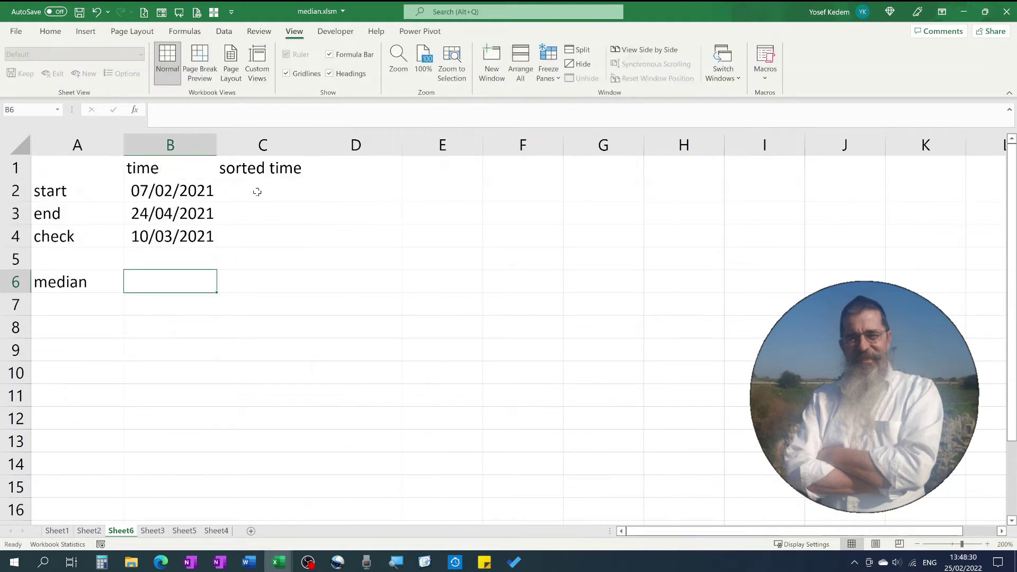
List the dates in B2:B4 sorted in C2 with =SORT.
left_click(256, 192)
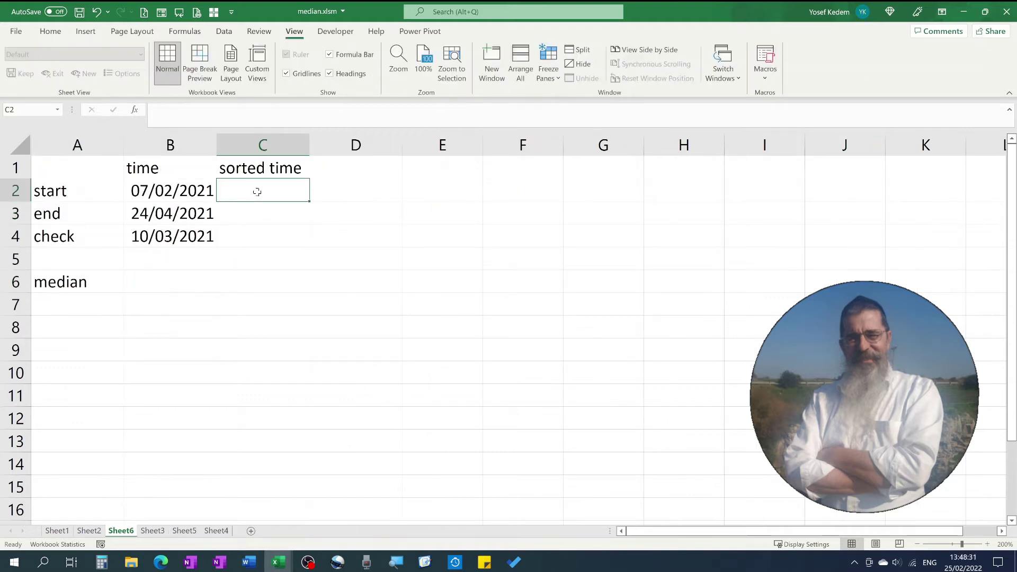
type("=sort")
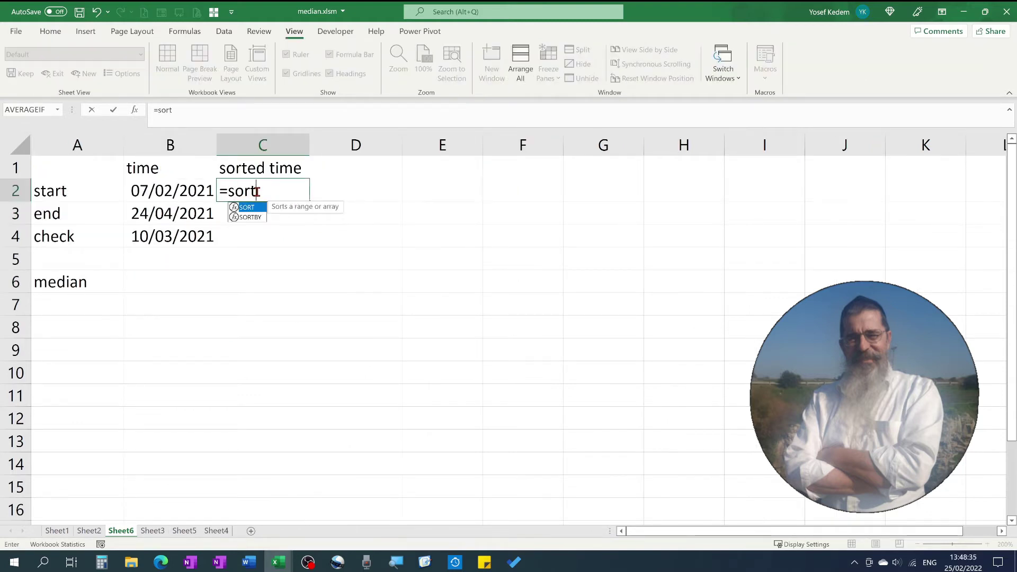
type("(")
left_click_drag(159, 189, 150, 229)
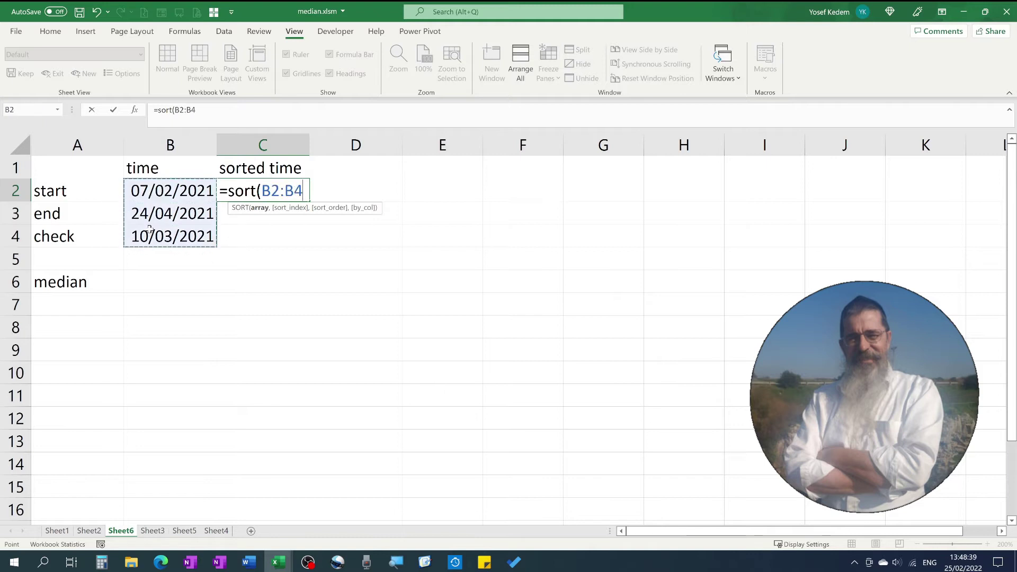
key("Return")
Put the median of the dates in B6 and annotate that 10/03/2021 equals the middle sorted date.
left_click(151, 280)
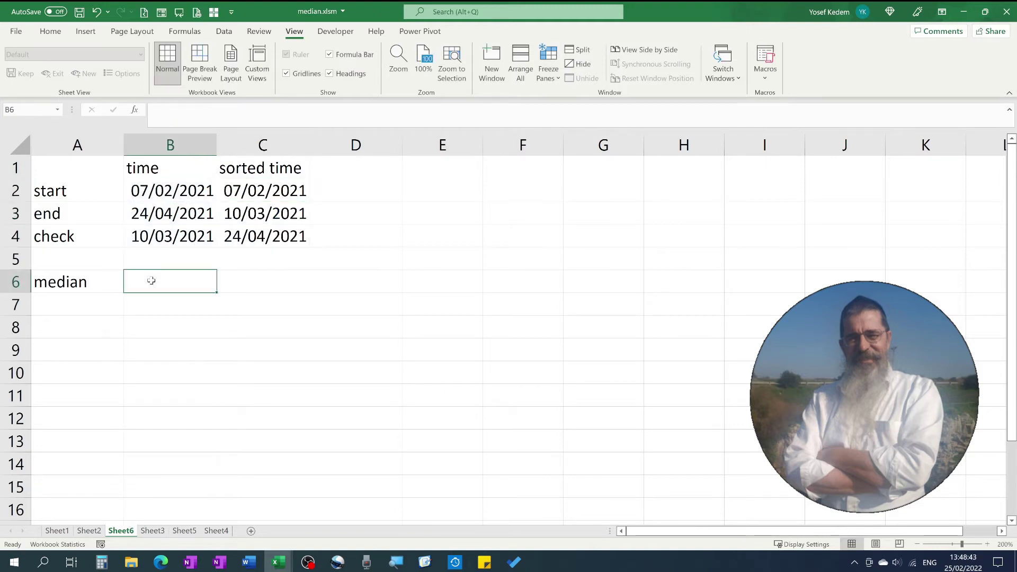
type("=media")
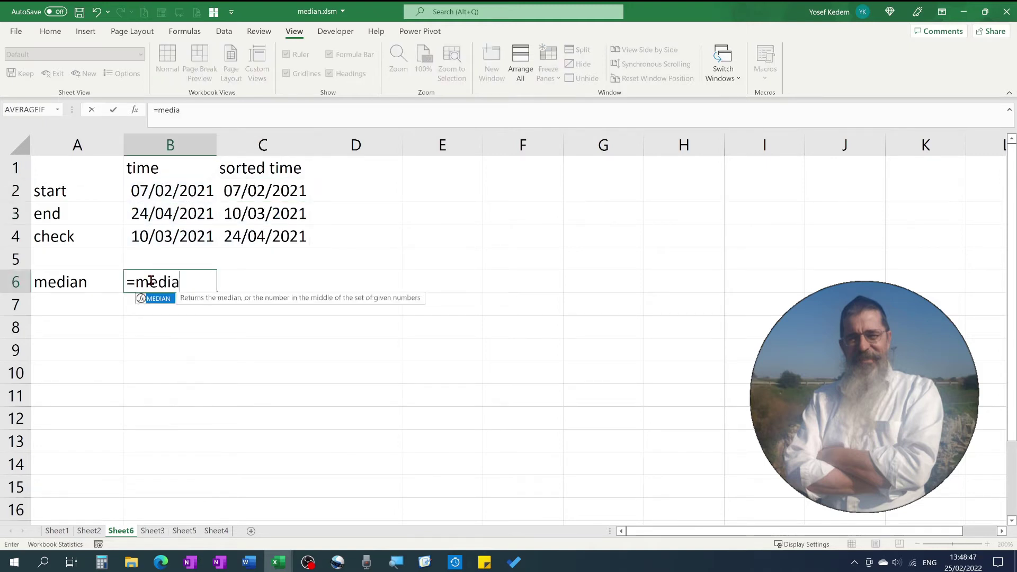
type("n(")
left_click(157, 240)
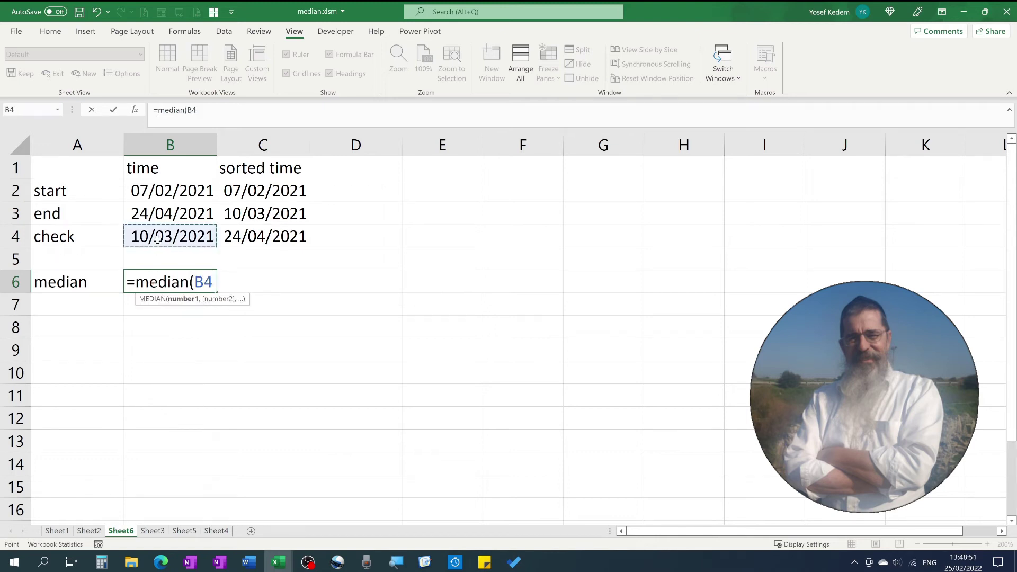
key("Return")
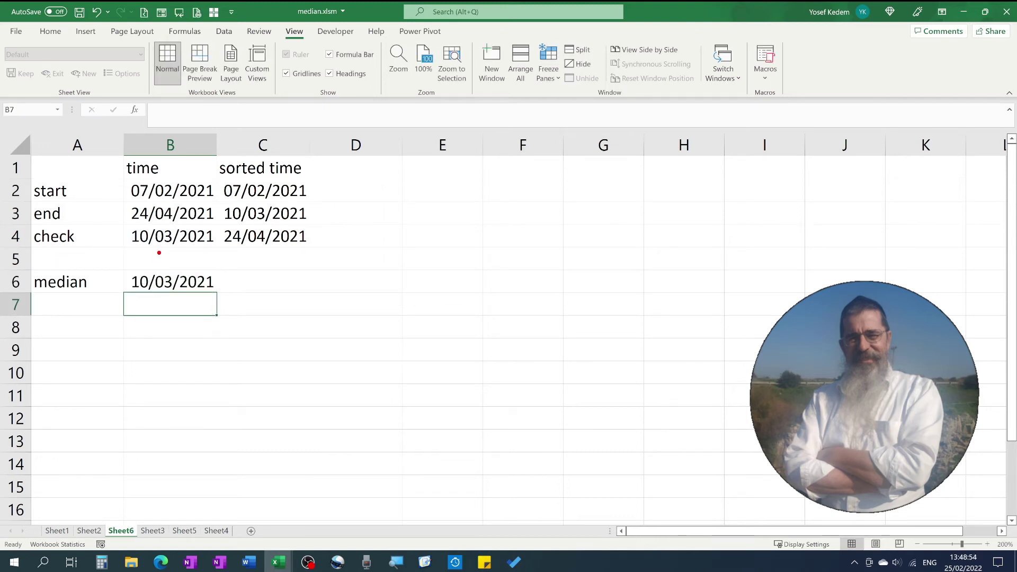
mouse_move(160, 263)
left_mouse_down()
mouse_move(137, 265)
mouse_move(139, 302)
mouse_move(215, 293)
mouse_move(170, 260)
left_mouse_up()
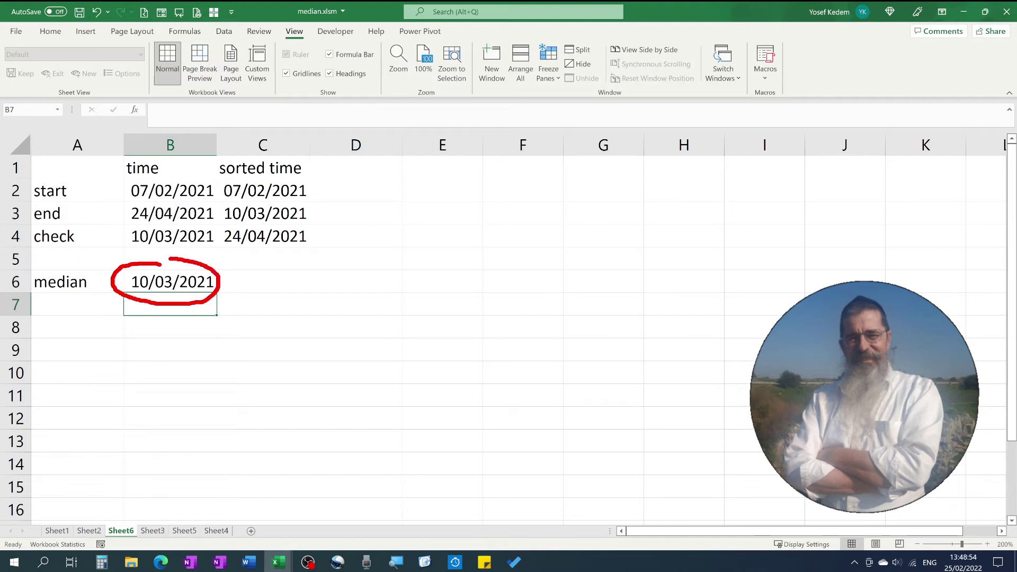
mouse_move(264, 201)
left_mouse_down()
mouse_move(227, 200)
mouse_move(235, 227)
mouse_move(300, 228)
mouse_move(310, 207)
mouse_move(277, 201)
left_mouse_up()
left_click_drag(256, 268, 284, 277)
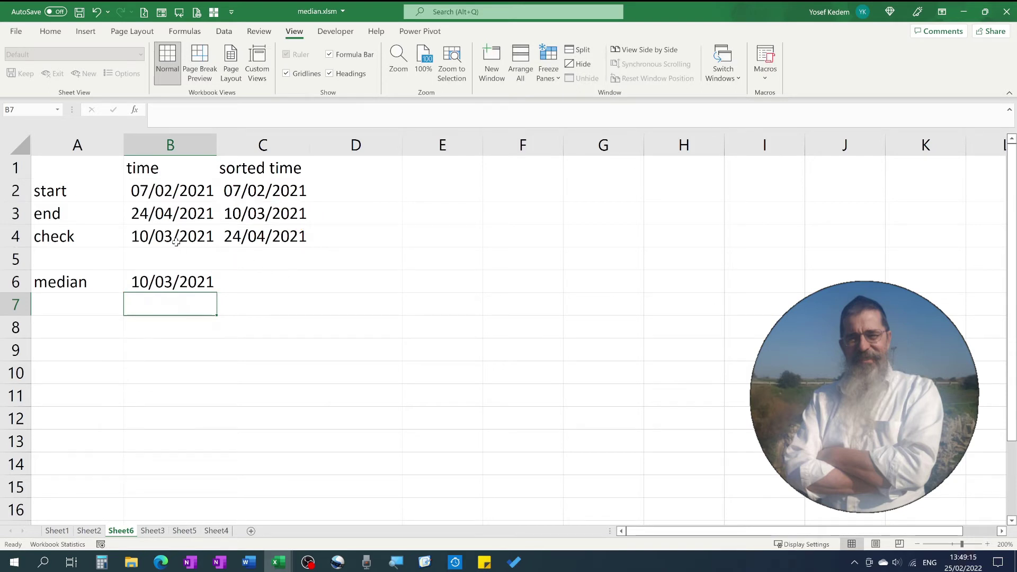
Change the check date to 15/1/2021 and annotate that the new median differs from 07/02/2021.
left_click(165, 236)
type("15/1/2021")
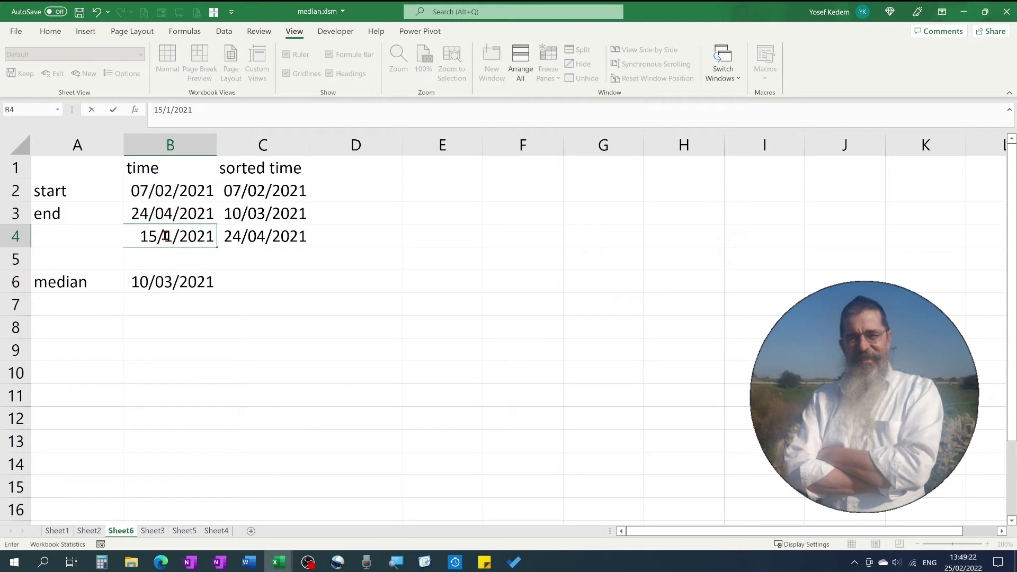
key("Return")
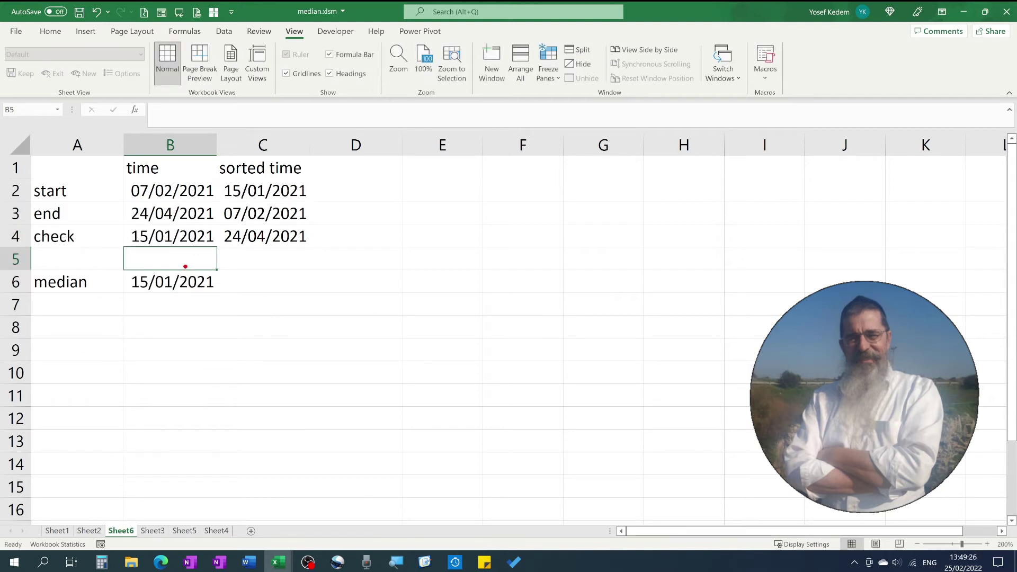
mouse_move(185, 267)
left_mouse_down()
mouse_move(115, 281)
mouse_move(219, 298)
mouse_move(201, 272)
left_mouse_up()
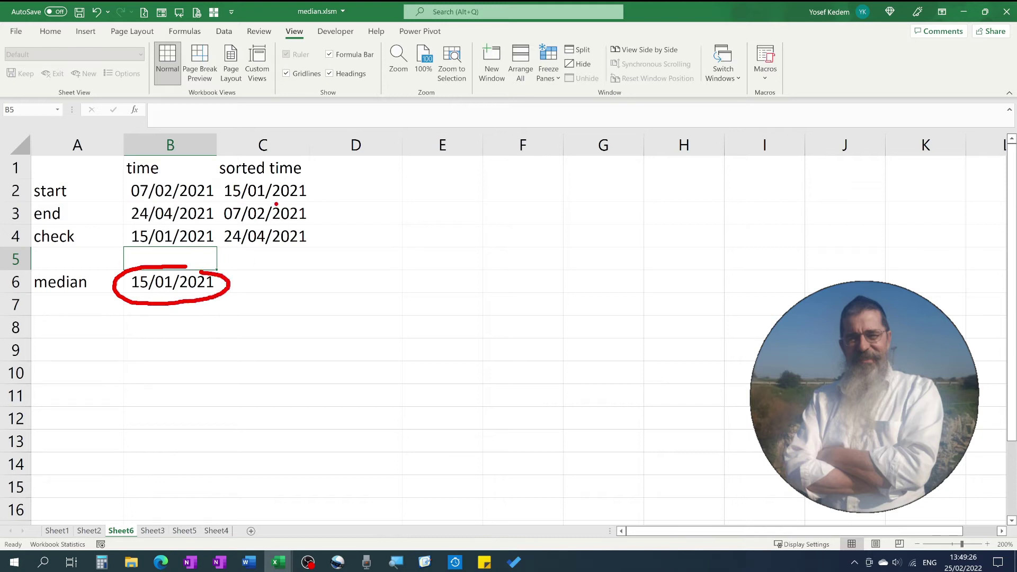
mouse_move(276, 204)
left_mouse_down()
mouse_move(241, 201)
mouse_move(228, 226)
mouse_move(326, 217)
mouse_move(280, 199)
left_mouse_up()
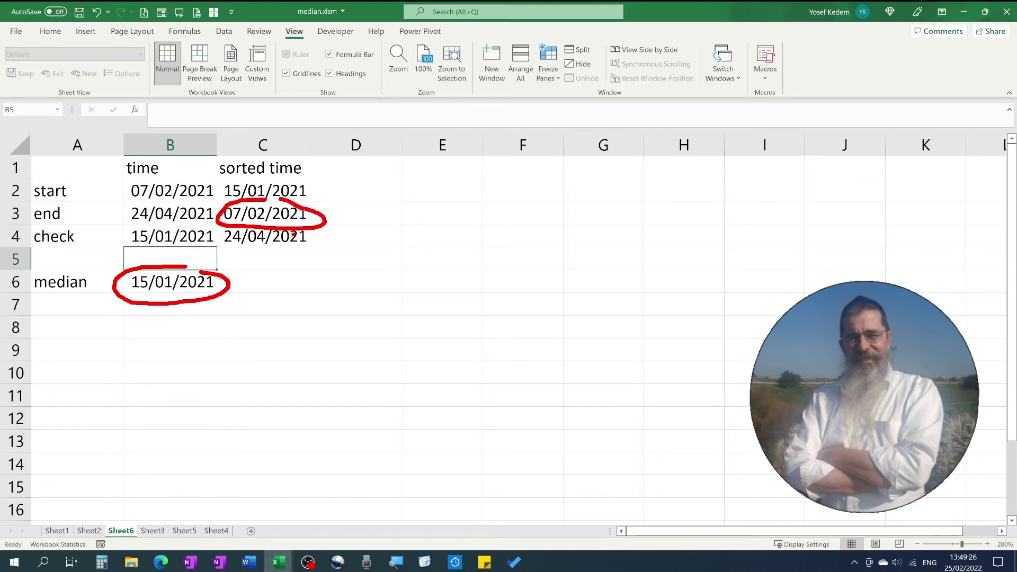
mouse_move(273, 268)
left_mouse_down()
mouse_move(302, 268)
mouse_move(279, 295)
left_mouse_up()
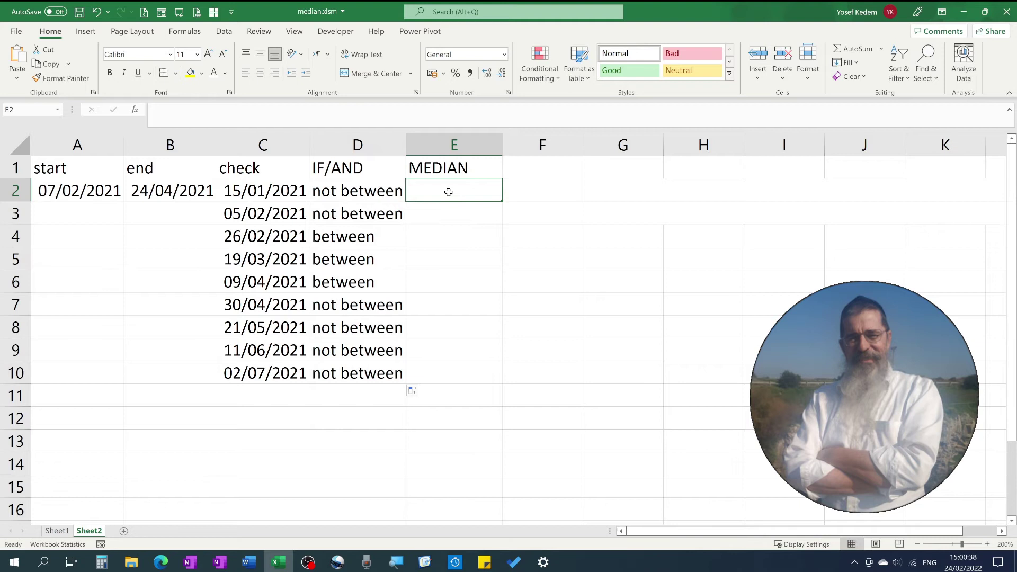
Enter =IF(C2=MEDIAN($A$2,$B$2,C2),"between","not between") in E2 and fill it down to row 10.
type("=if")
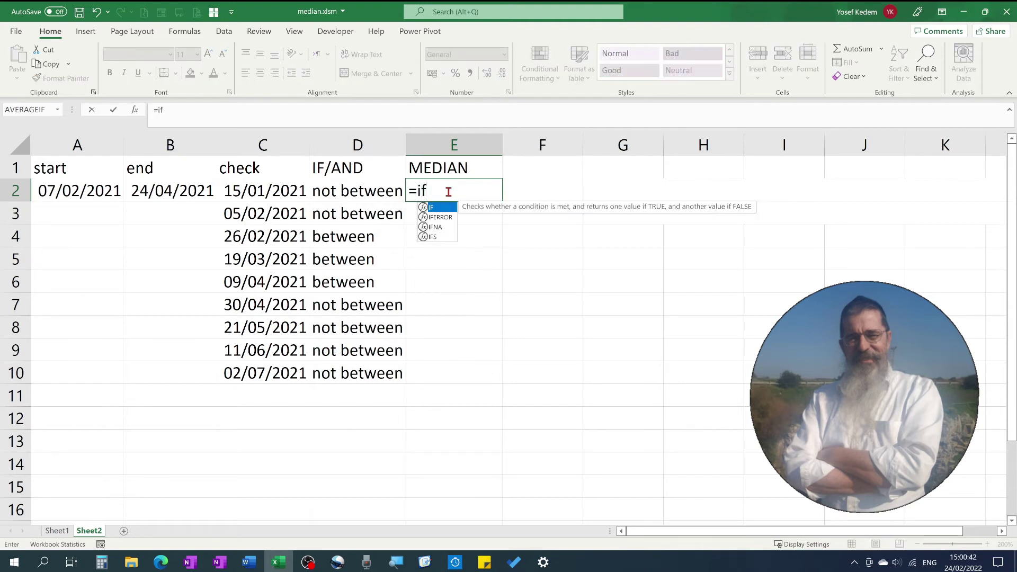
type("(c2=m")
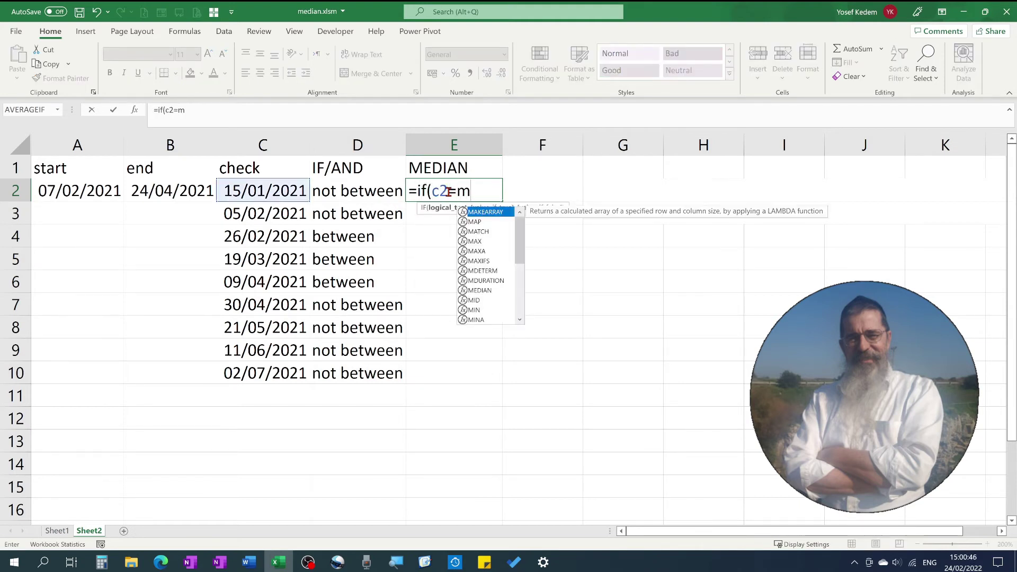
type("edian(a2")
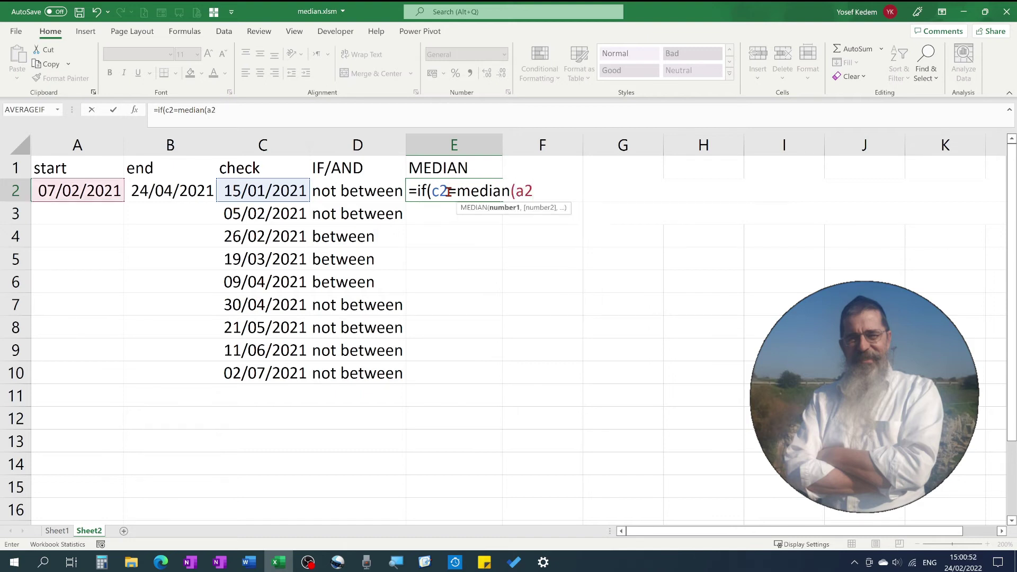
key("F4")
type(",b2")
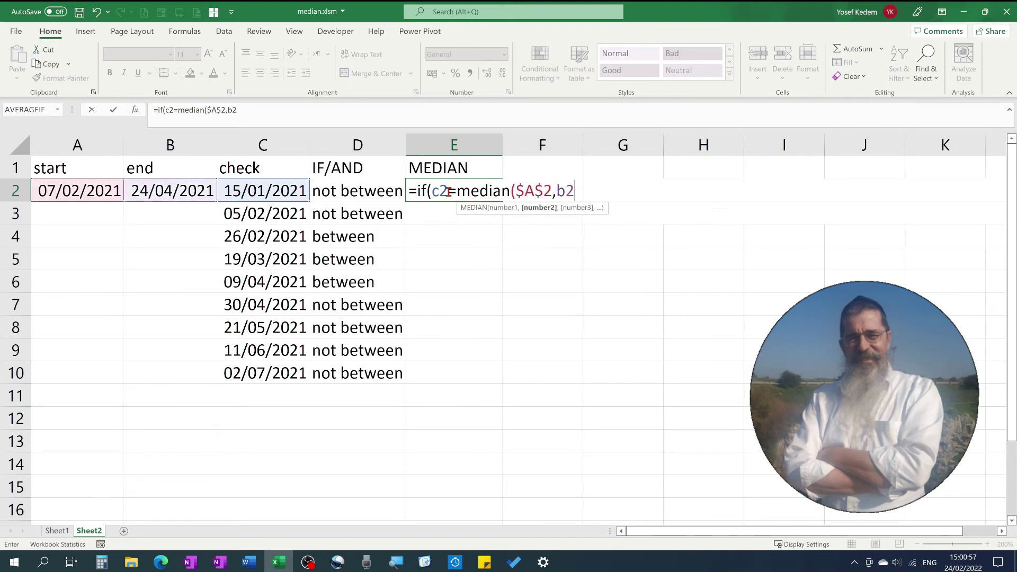
key("F4")
type(",c2")
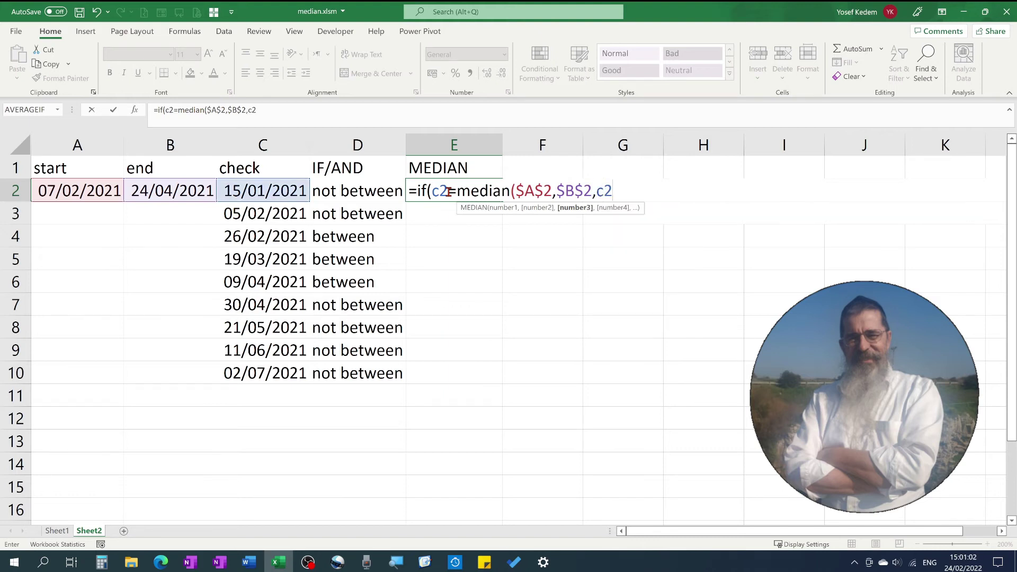
type("),\"betwee")
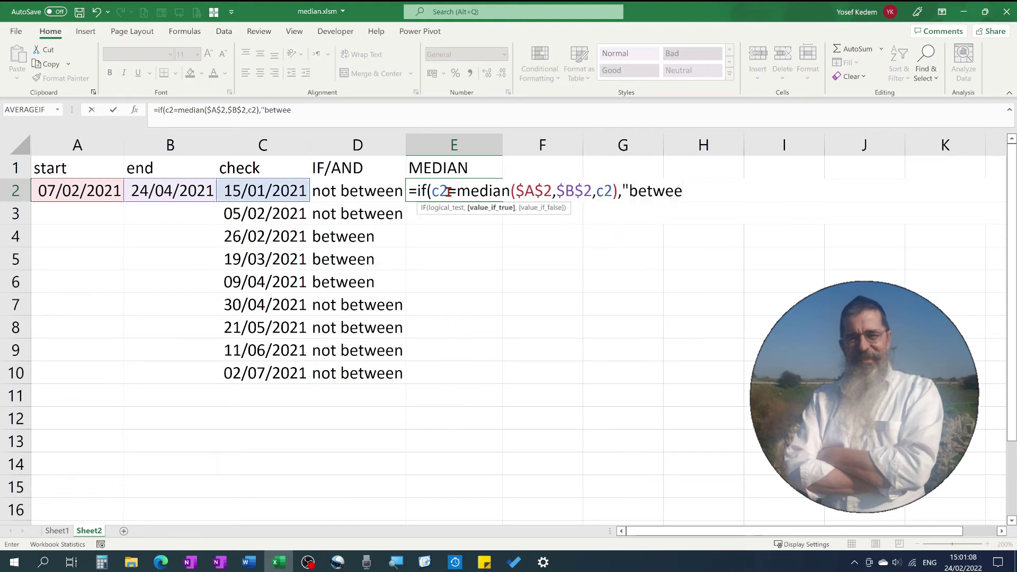
type("n\",\"no")
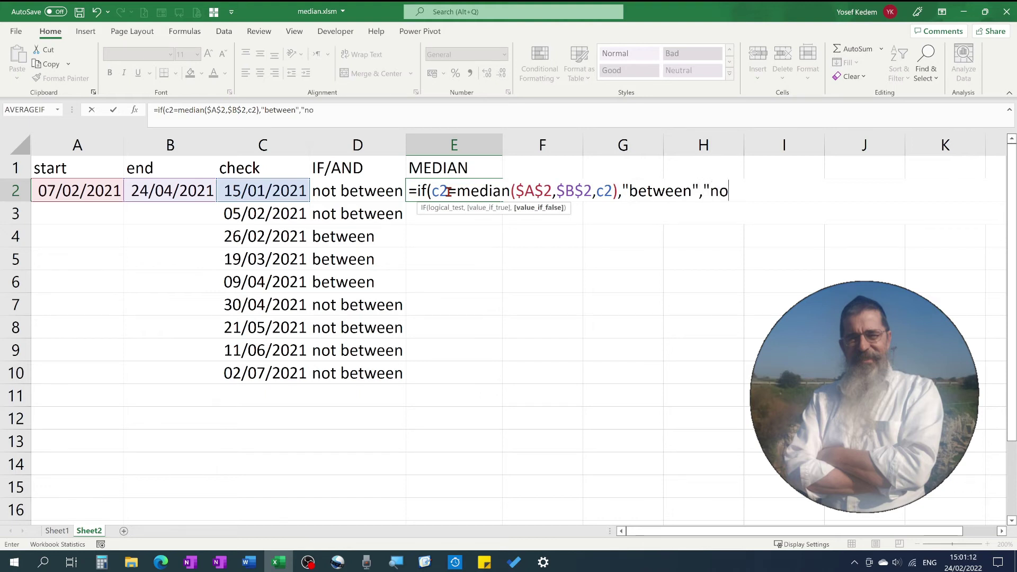
type("t between")
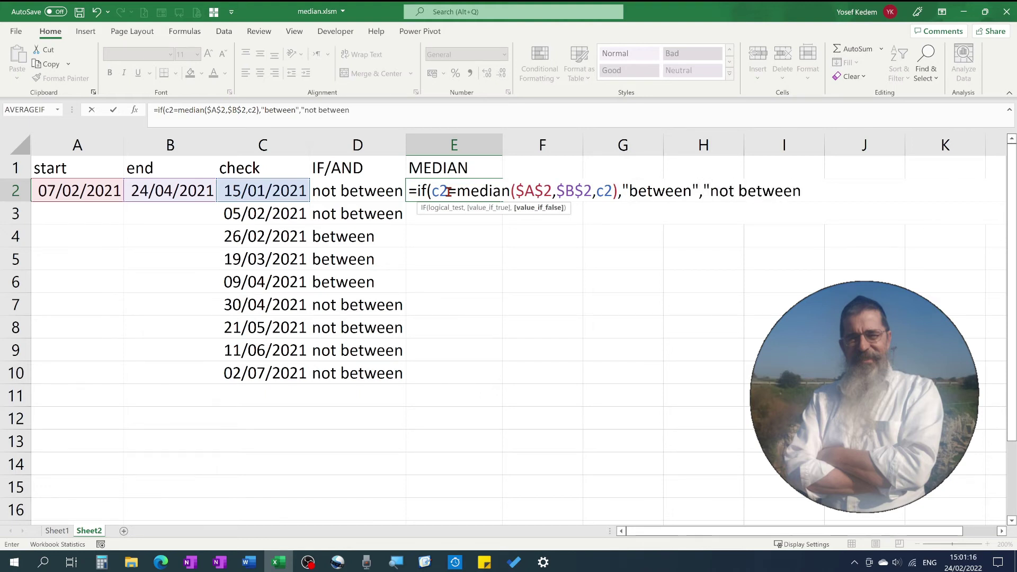
key("Return")
left_click(447, 192)
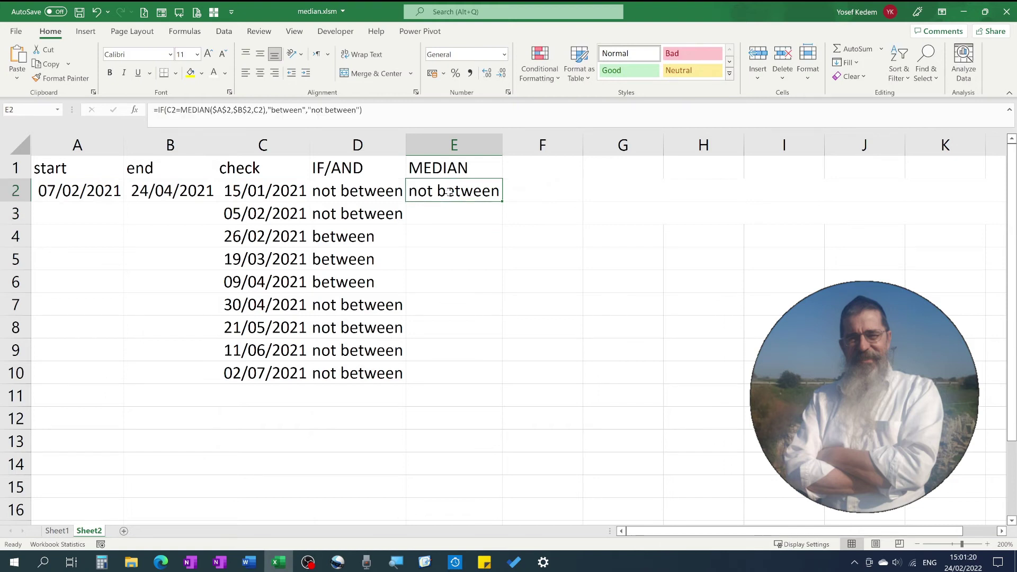
double_click(502, 202)
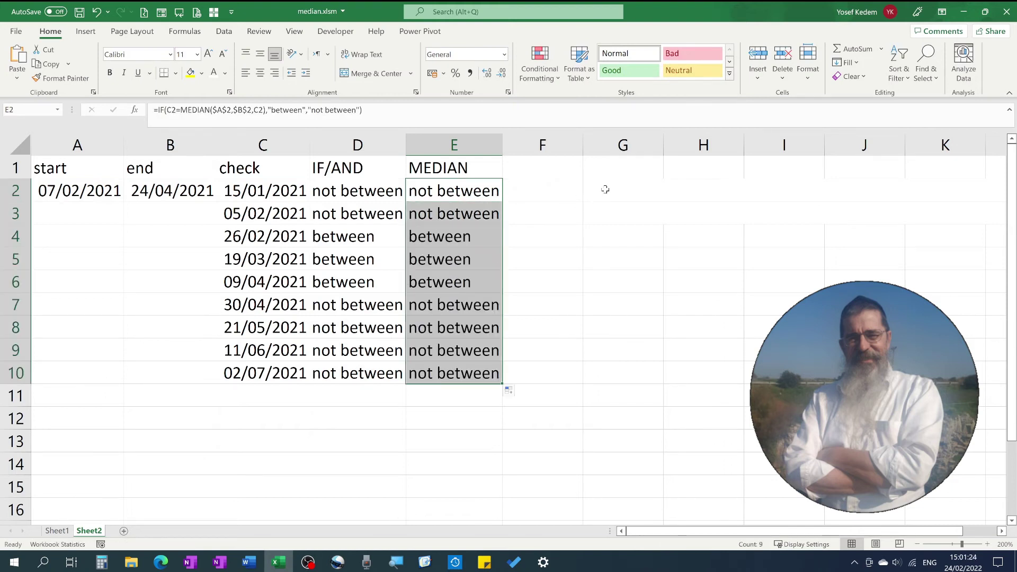
Set the font colour of the formula text in G2:G3 to Automatic (black).
left_click_drag(604, 190, 607, 203)
left_click(225, 73)
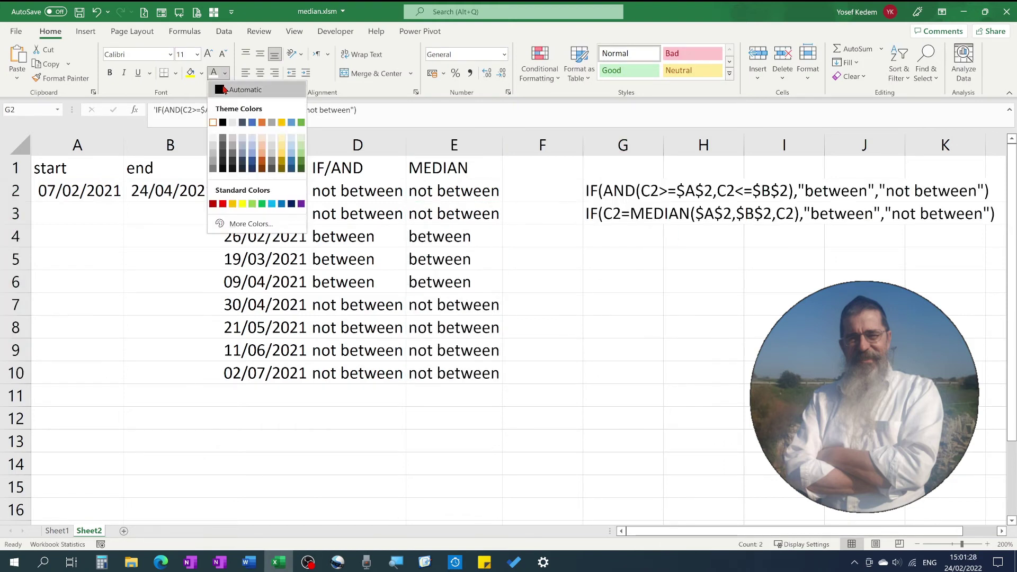
left_click(225, 89)
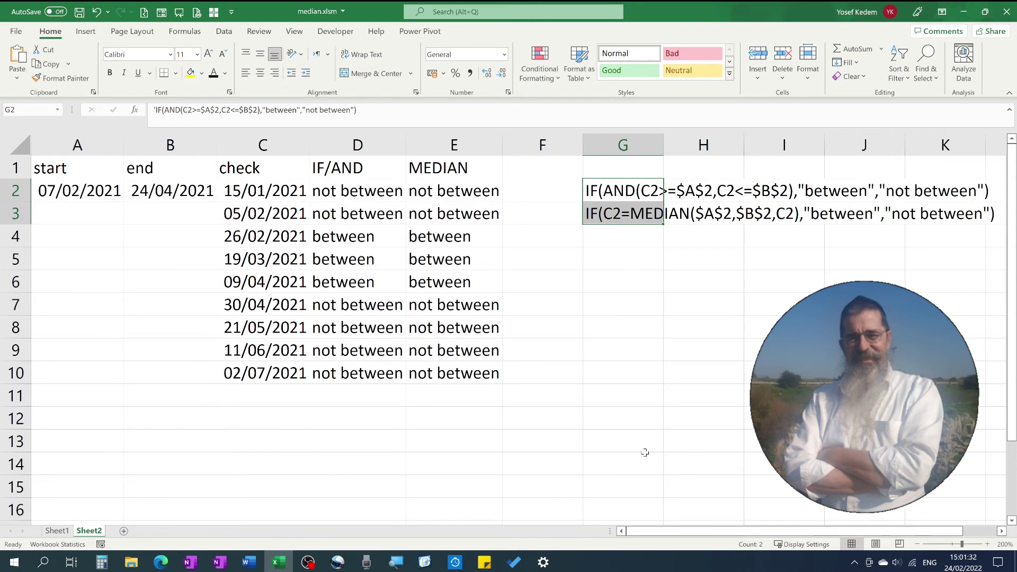
left_click(610, 376)
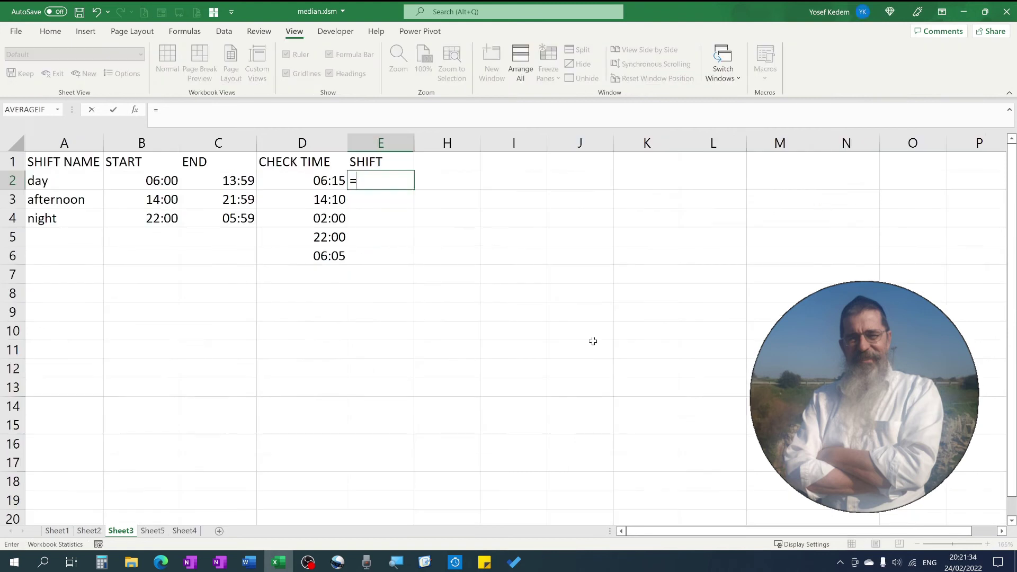
Start the E2 shift formula: if D2=MEDIAN($B$2,$C$2,D2), return $A$2.
type("if(d2=")
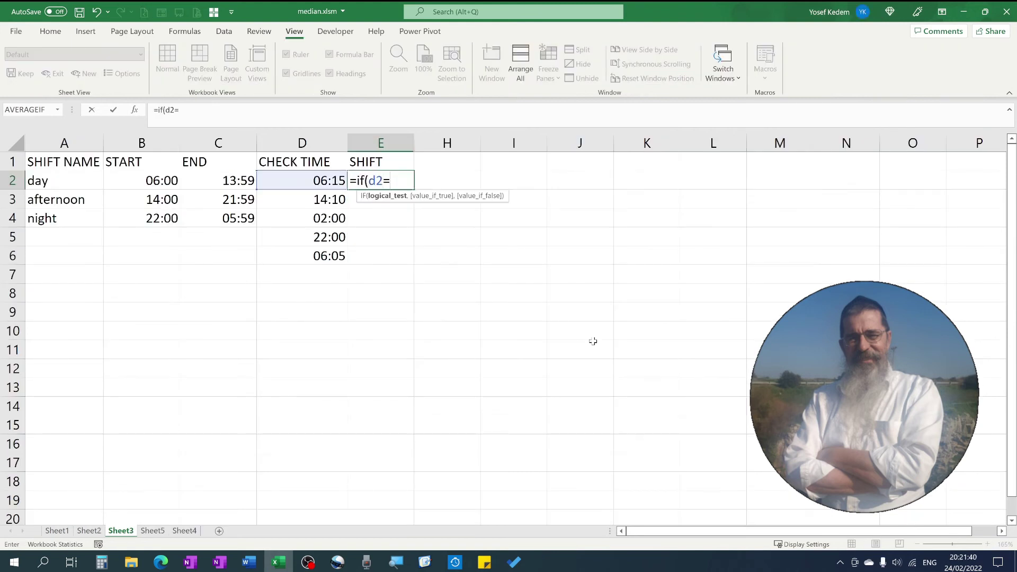
type("median(b2")
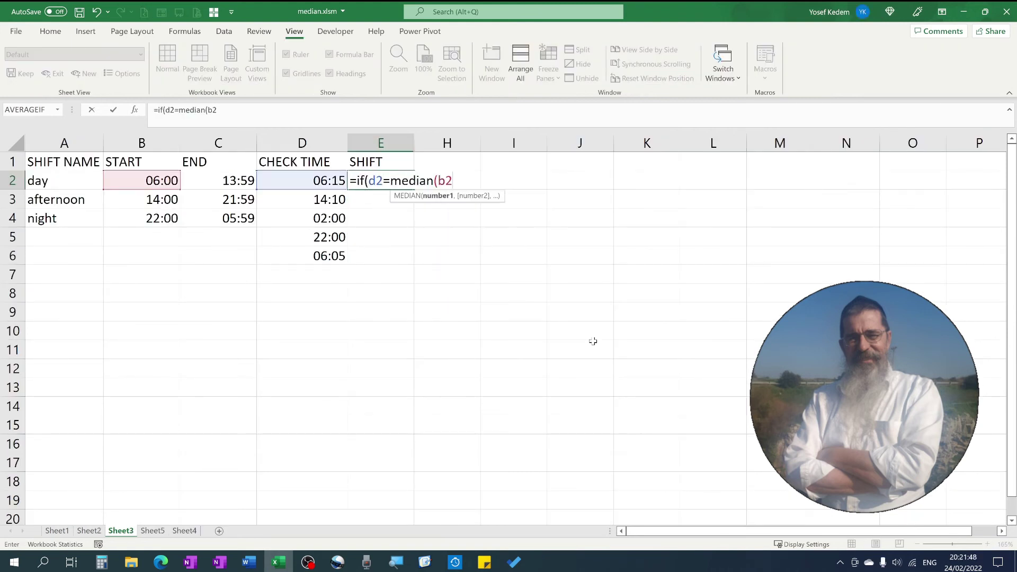
key("F4")
type(",c2")
key("F4")
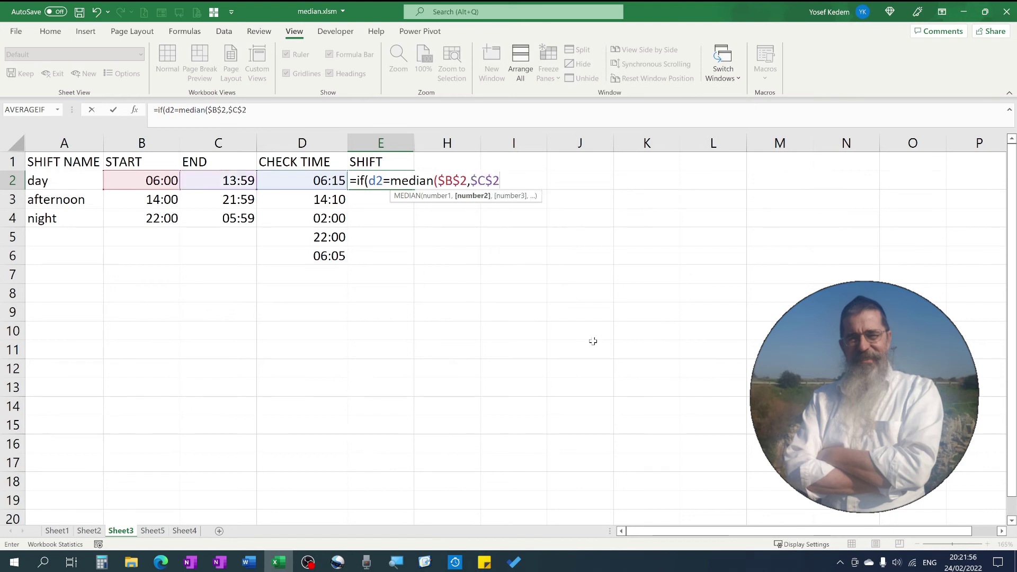
type(",d2),")
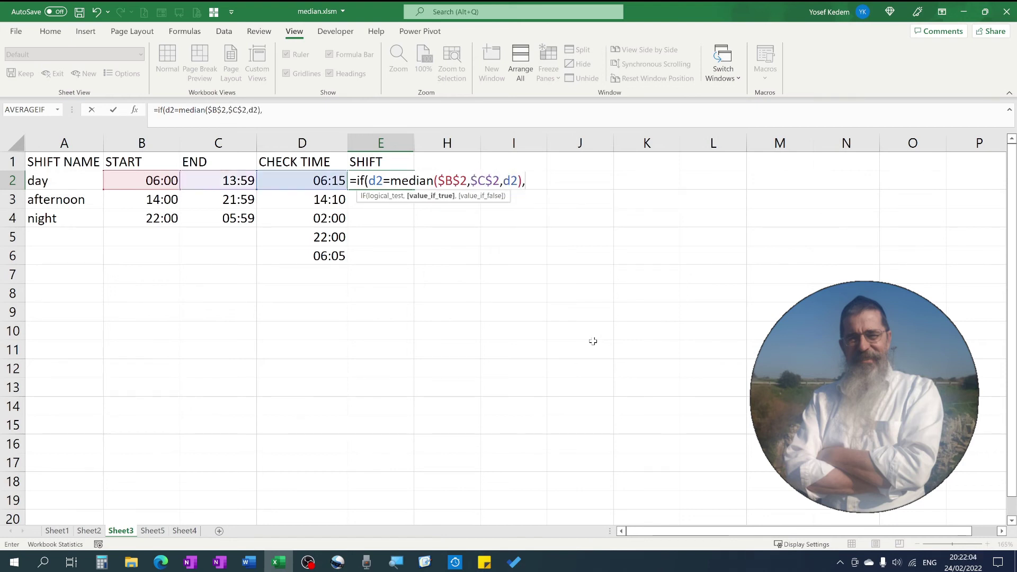
type("a2")
key("F4")
Nest the afternoon test against $B$3 and $C$3 returning $A$3, else $A$4, and fill down to E6.
type(",if(d2")
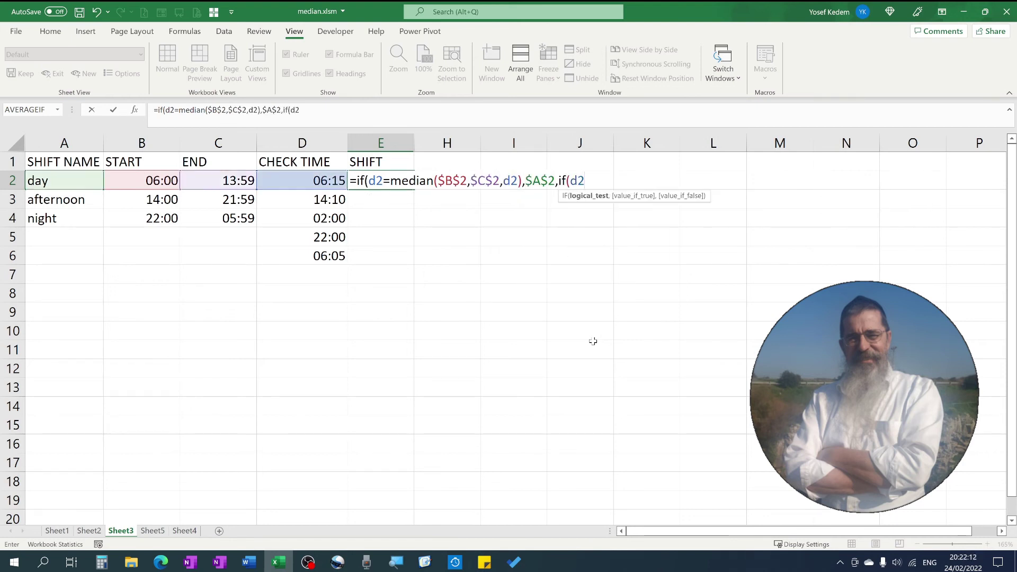
type("=median(")
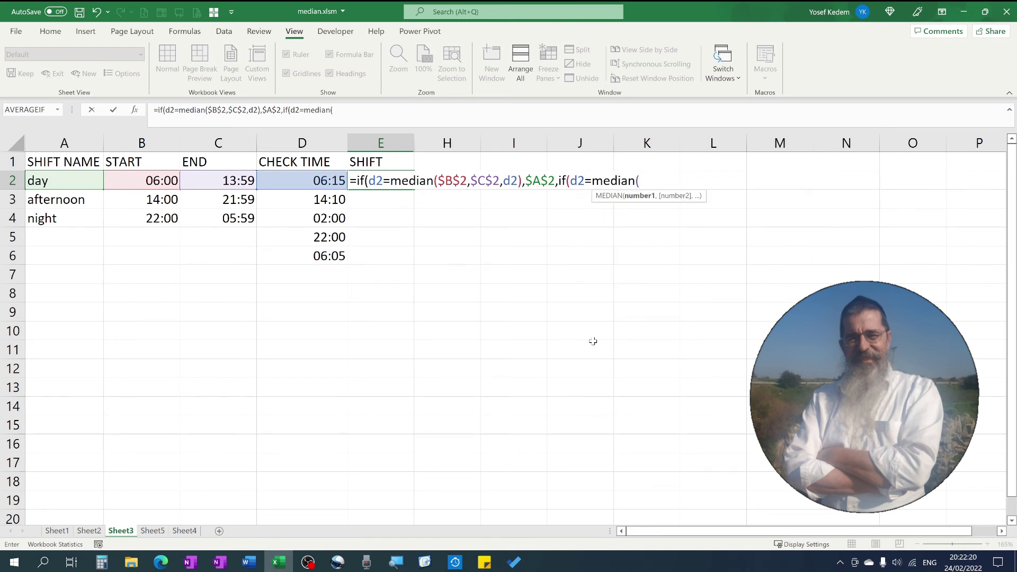
type("b3")
key("F4")
type(",c3")
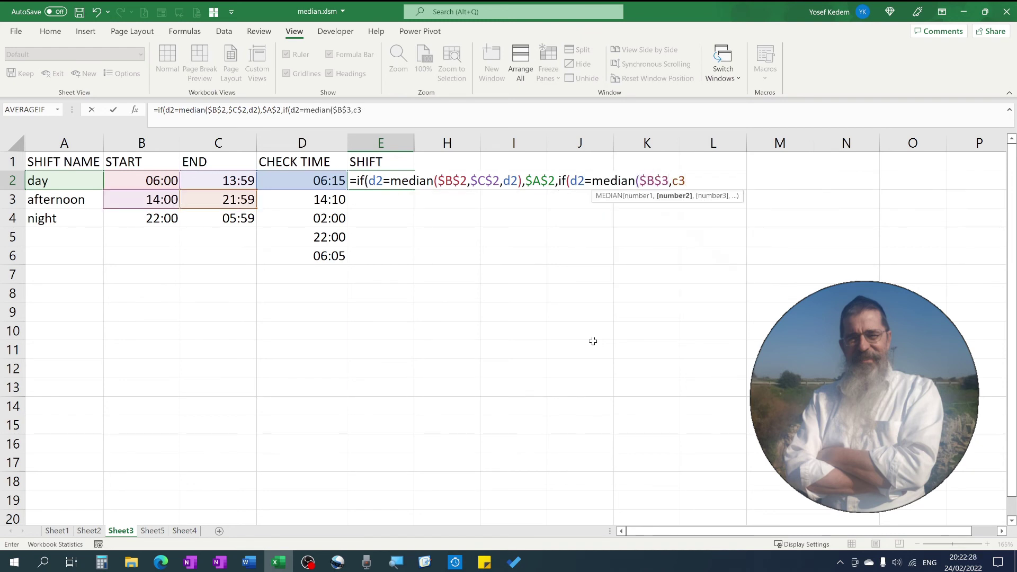
key("F4")
type(",d2),")
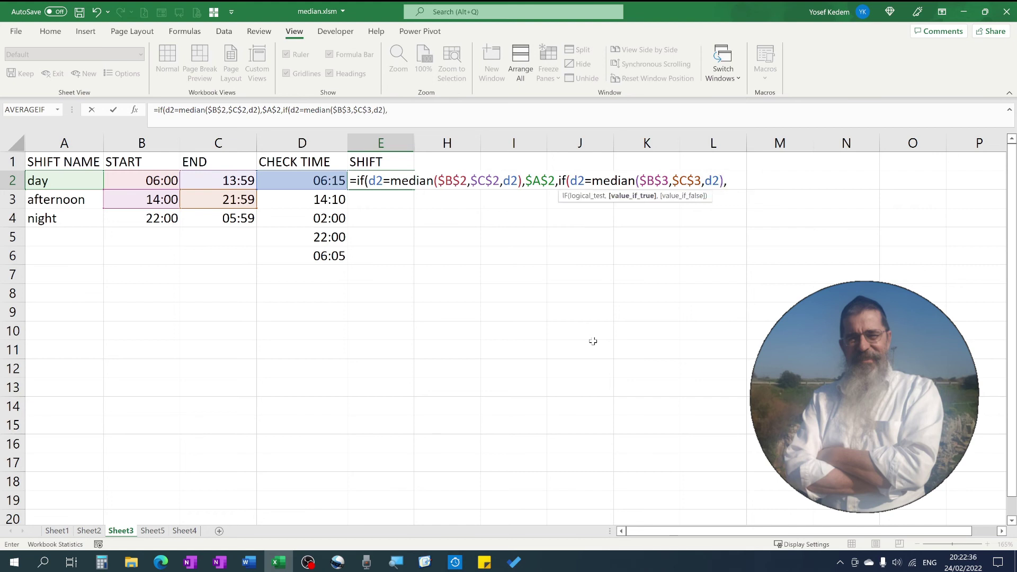
type("a3")
key("F4")
type(",a4")
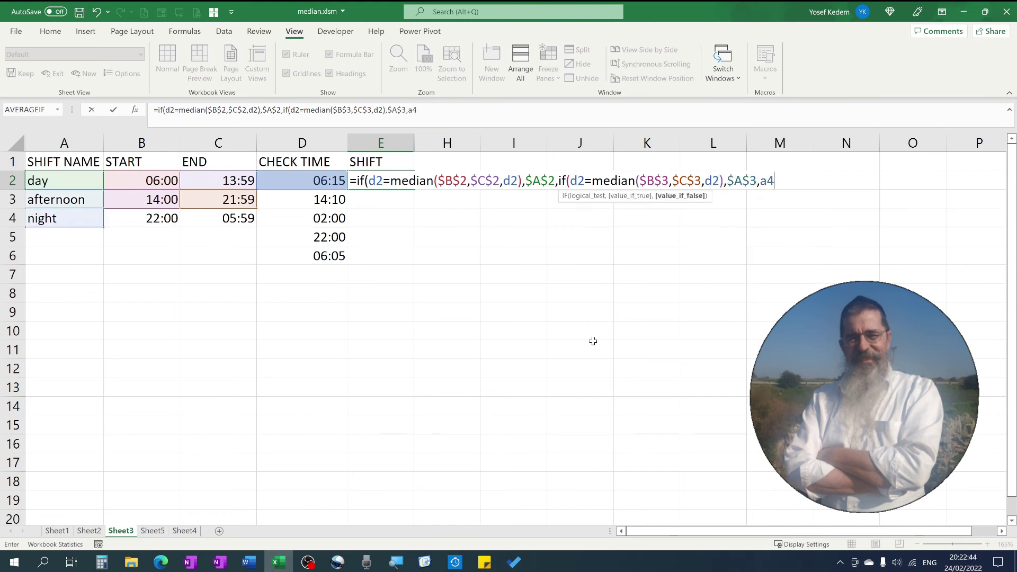
key("F4")
type(")")
key("Return")
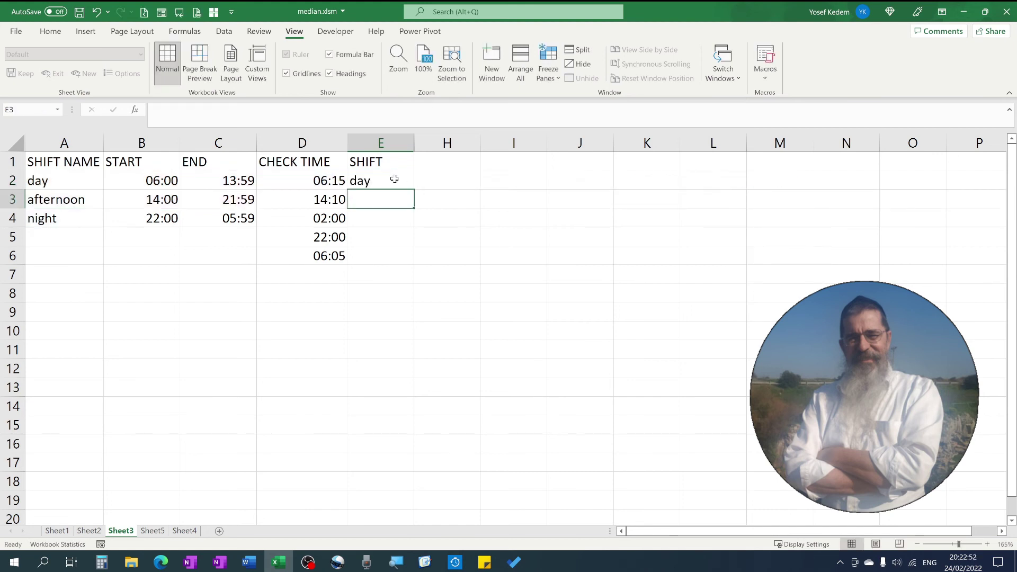
left_click(395, 179)
double_click(414, 189)
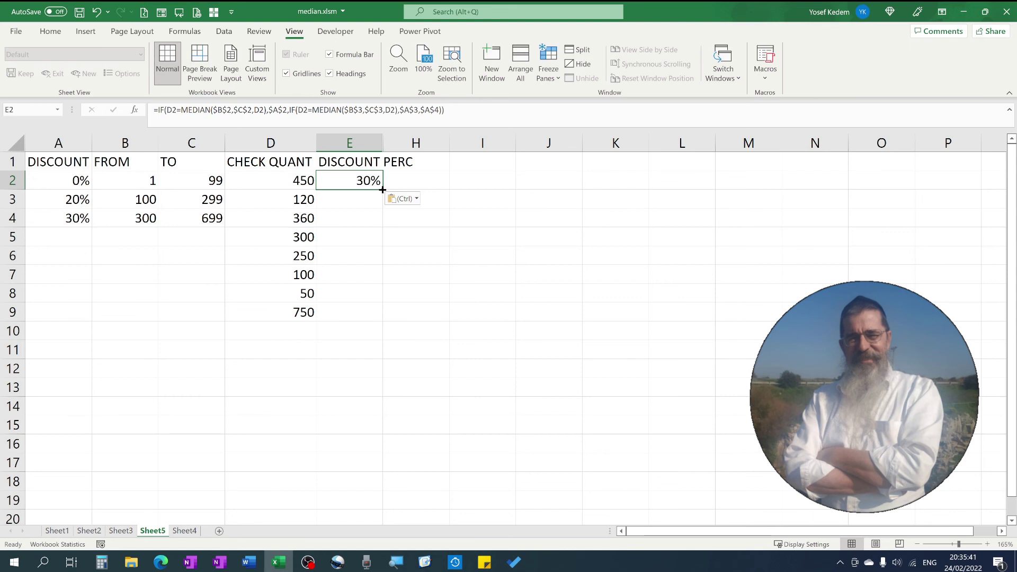
Fill the E2 discount formula down to E9, giving 30%, 20%, 30%, 30%, 20%, 20%, 0%, 30%.
double_click(383, 190)
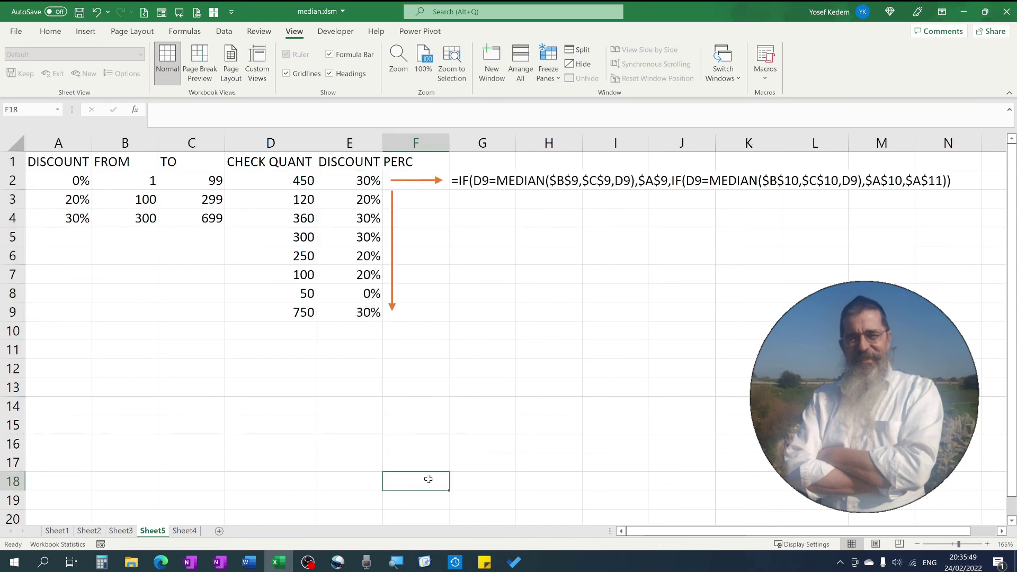